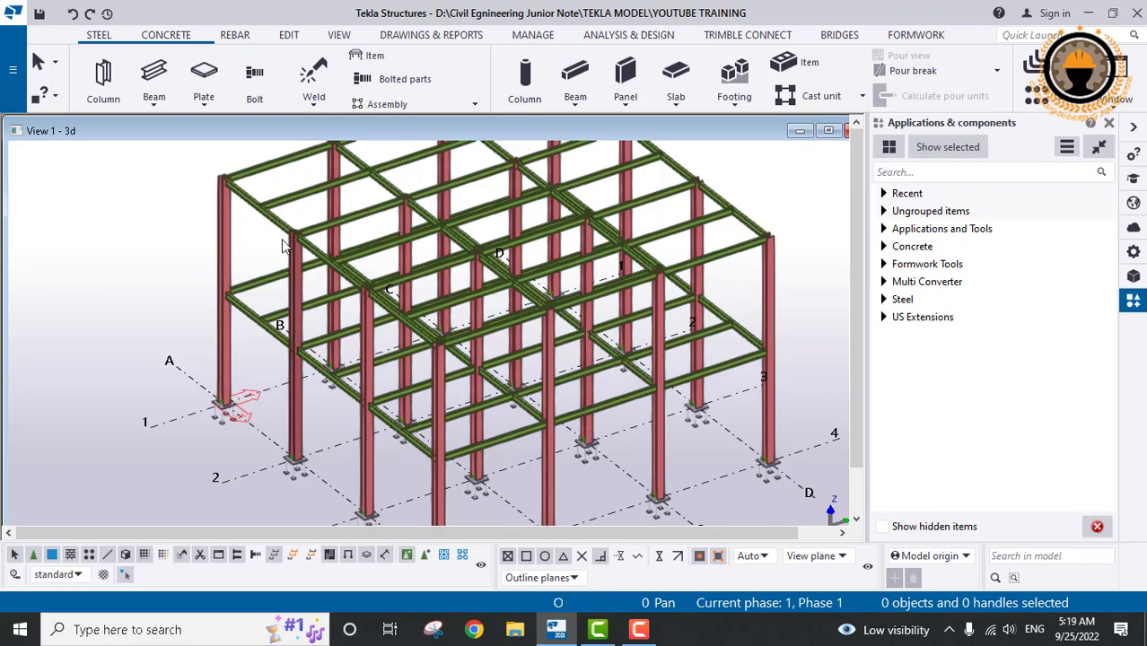
- Examine the beam-to-column joints along the steel frame's upper floor level
scroll(249, 204, "up", 2)
scroll(249, 205, "up", 1)
scroll(240, 240, "up", 2)
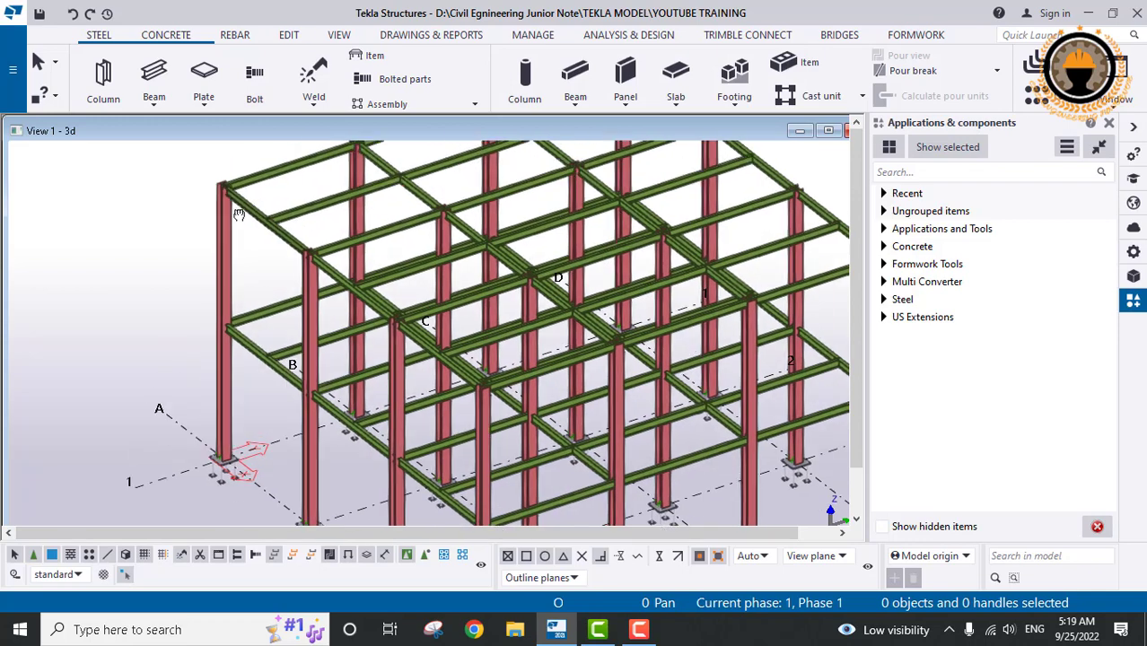
scroll(237, 240, "up", 3)
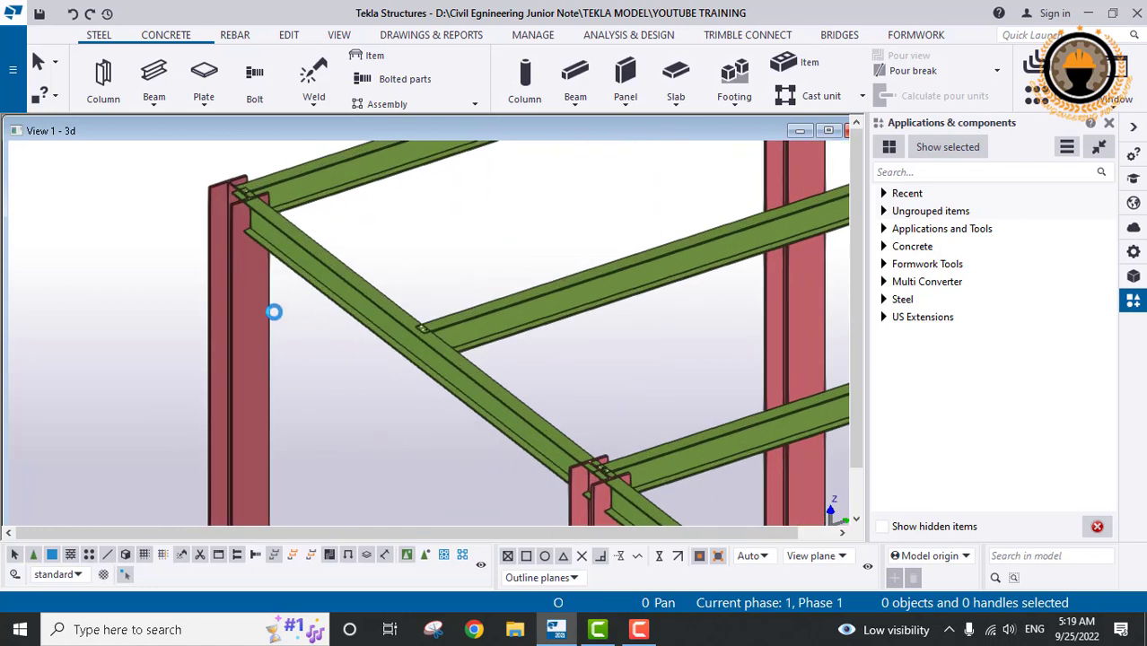
left_click(379, 319)
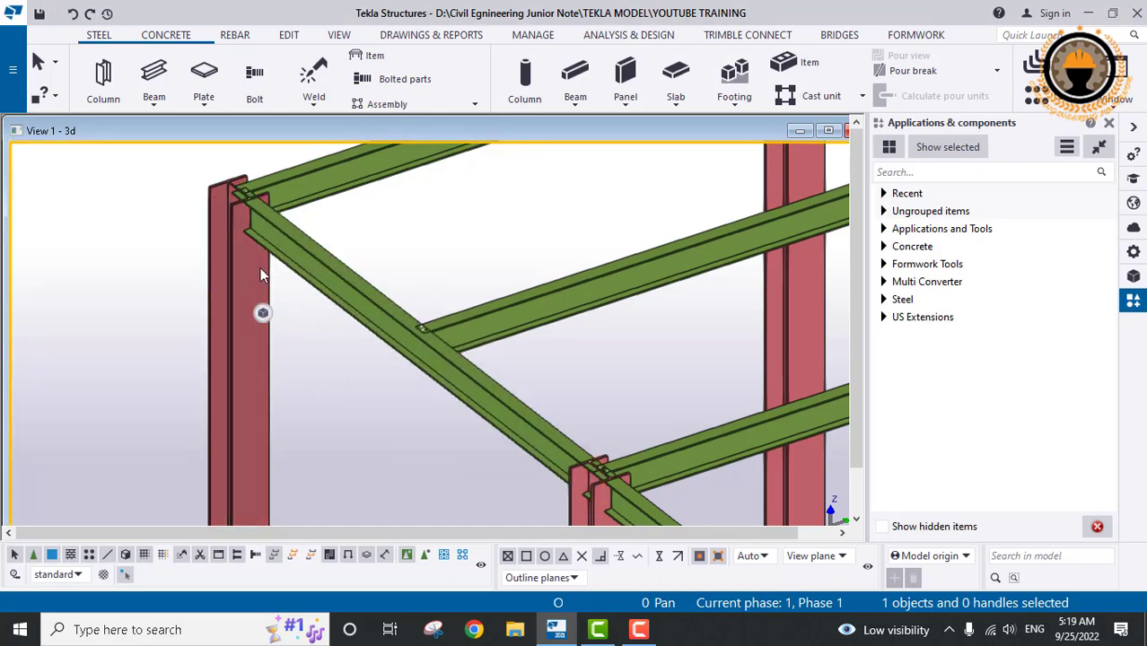
middle_click_drag(237, 247, 215, 245)
scroll(215, 247, "down", 2)
middle_click_drag(461, 387, 332, 364)
scroll(547, 415, "up", 1)
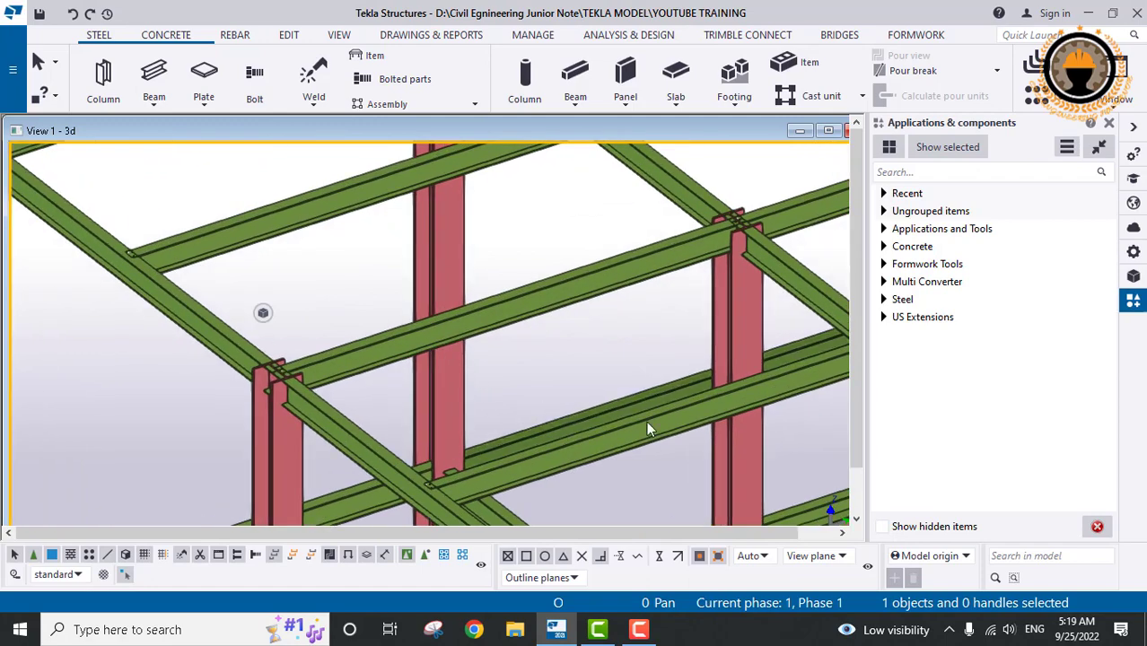
middle_click_drag(656, 416, 528, 360)
middle_click_drag(568, 410, 498, 287)
scroll(574, 349, "down", 1)
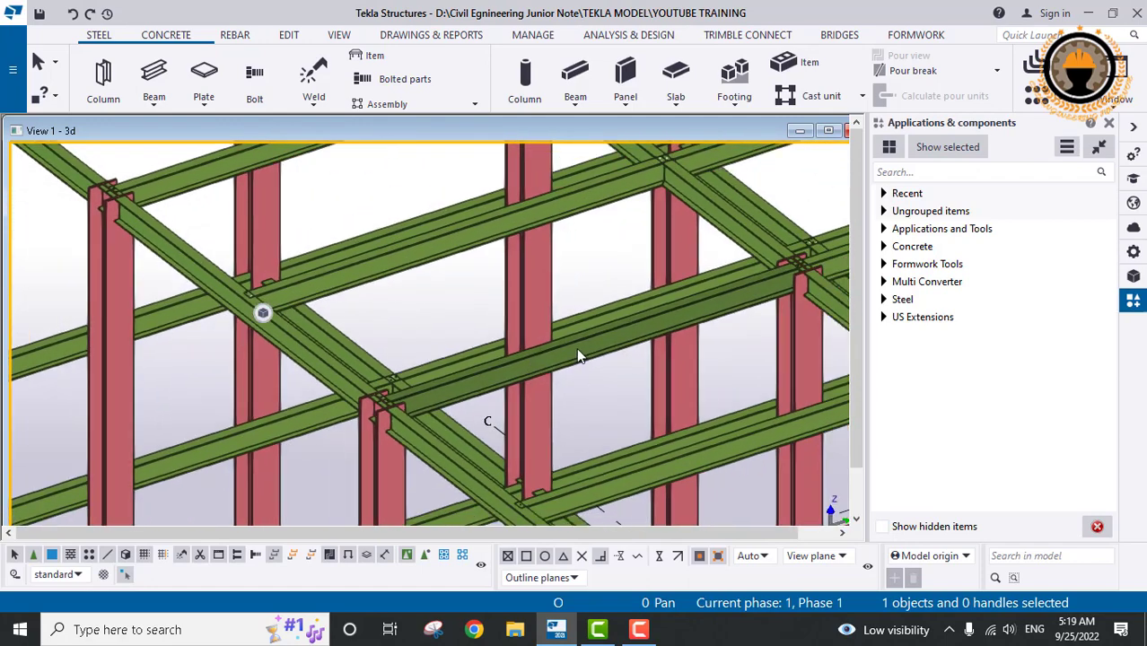
scroll(577, 352, "down", 5)
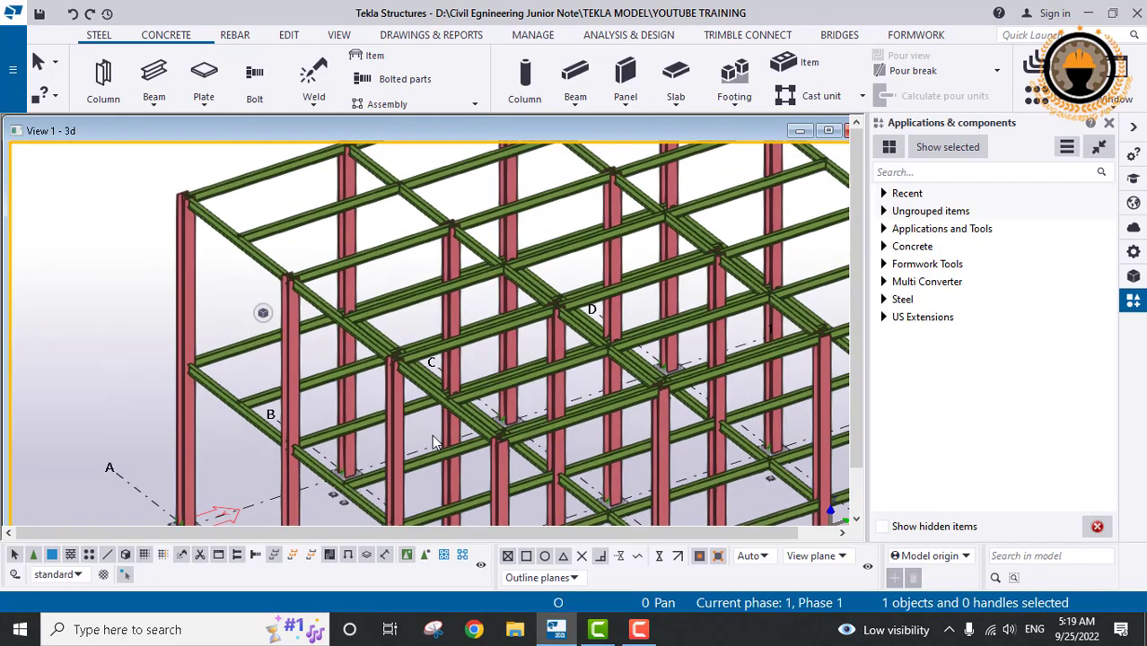
- Examine the lower-level beam-to-column joints of the frame, closing in on a beam meeting a column flange
scroll(431, 440, "down", 4)
middle_click_drag(592, 418, 579, 350)
scroll(476, 458, "up", 6)
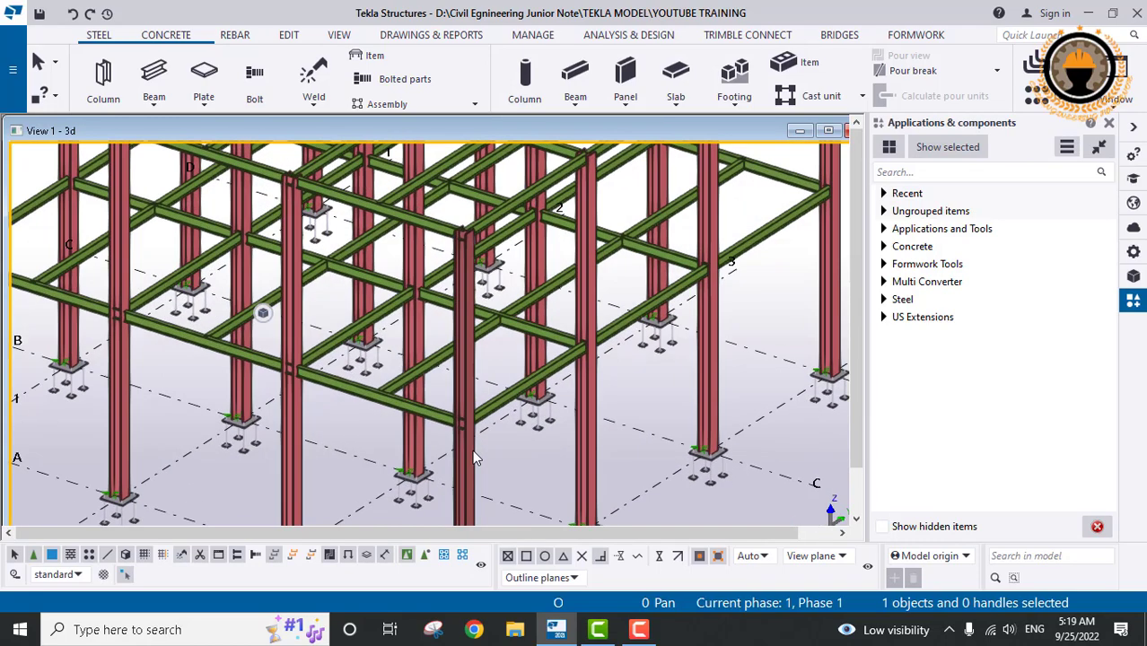
scroll(474, 456, "up", 2)
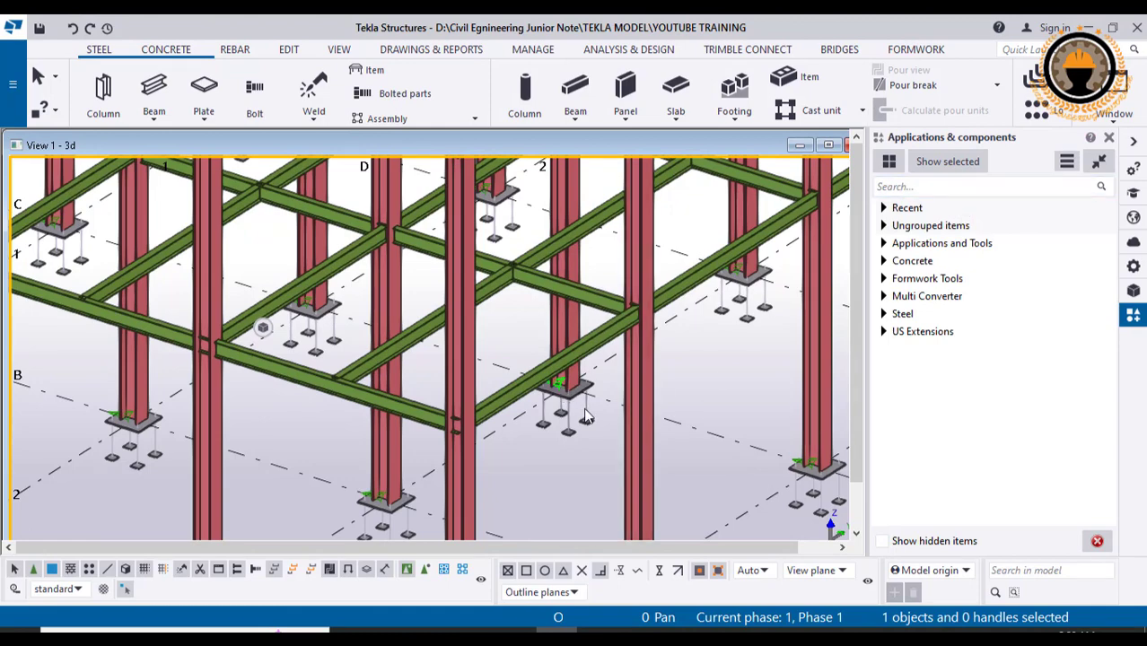
scroll(246, 324, "up", 3)
scroll(240, 324, "up", 3)
scroll(241, 325, "up", 5)
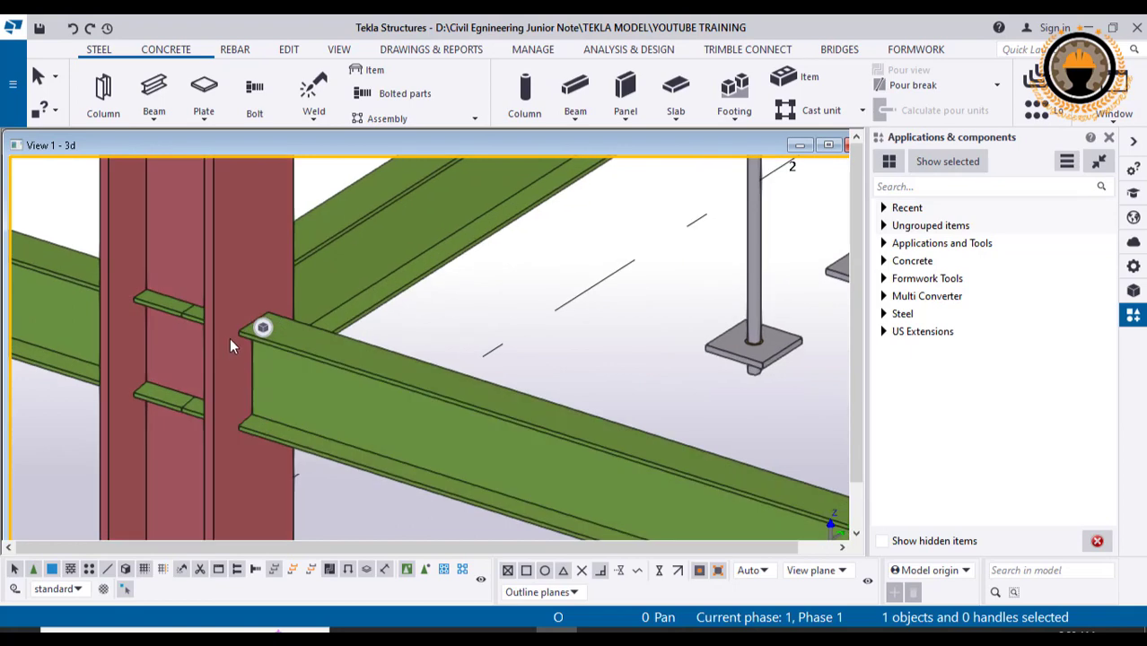
left_click(230, 338)
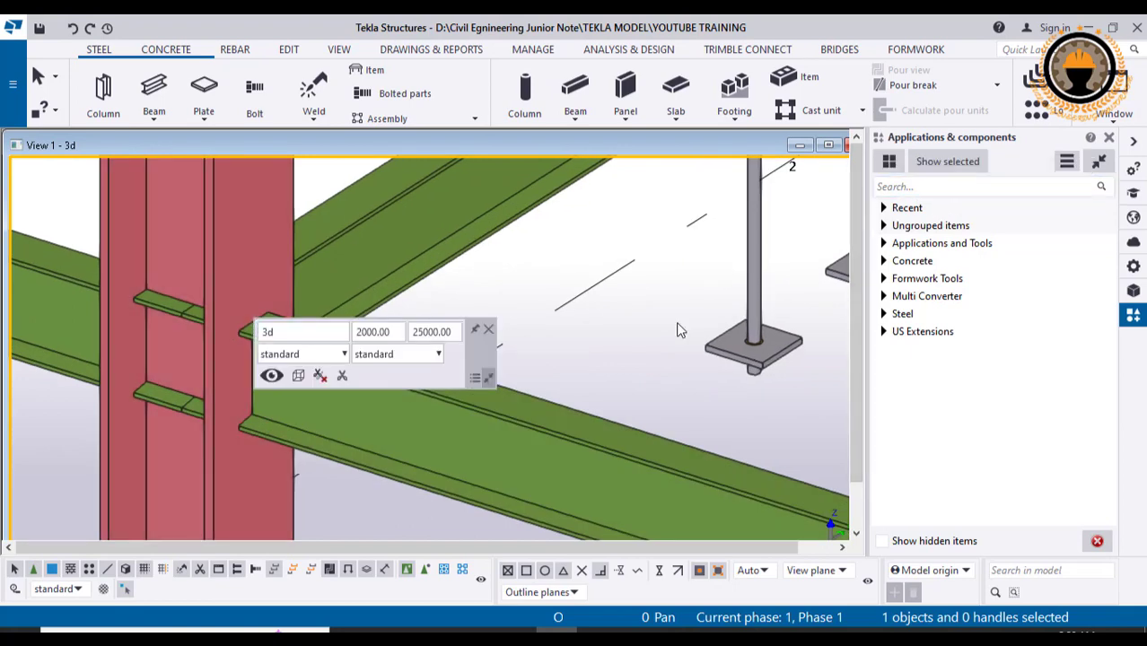
middle_click_drag(419, 388, 458, 367)
- Search the applications and components catalog for "end plate"
left_click(936, 188)
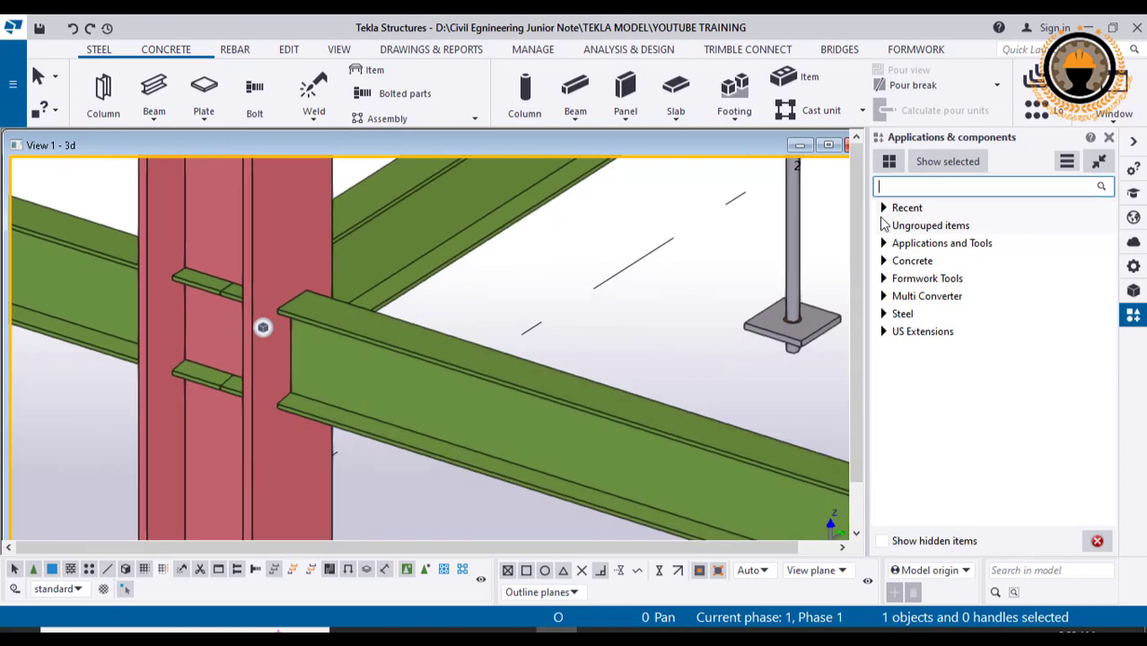
type("end")
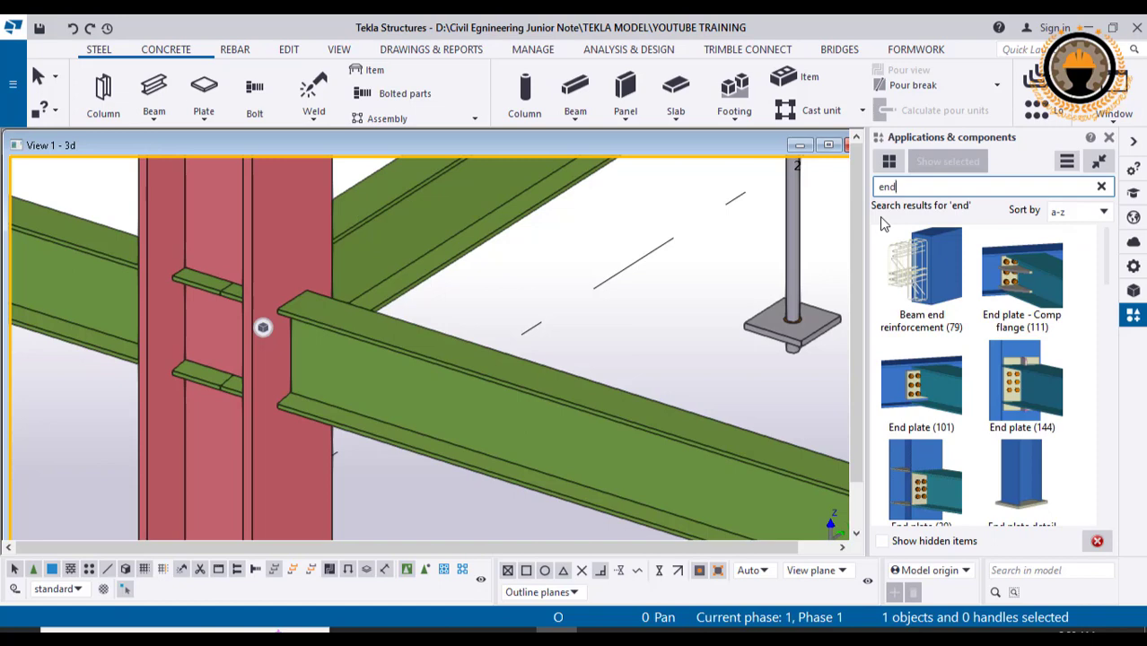
type(" plate")
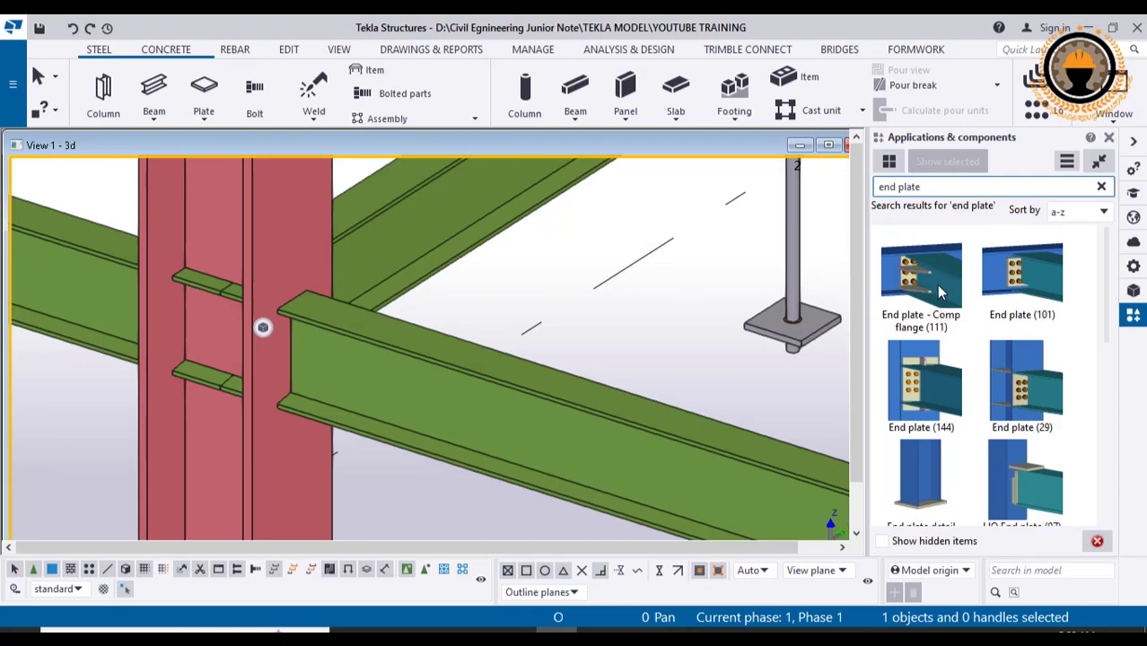
scroll(1019, 323, "down", 1)
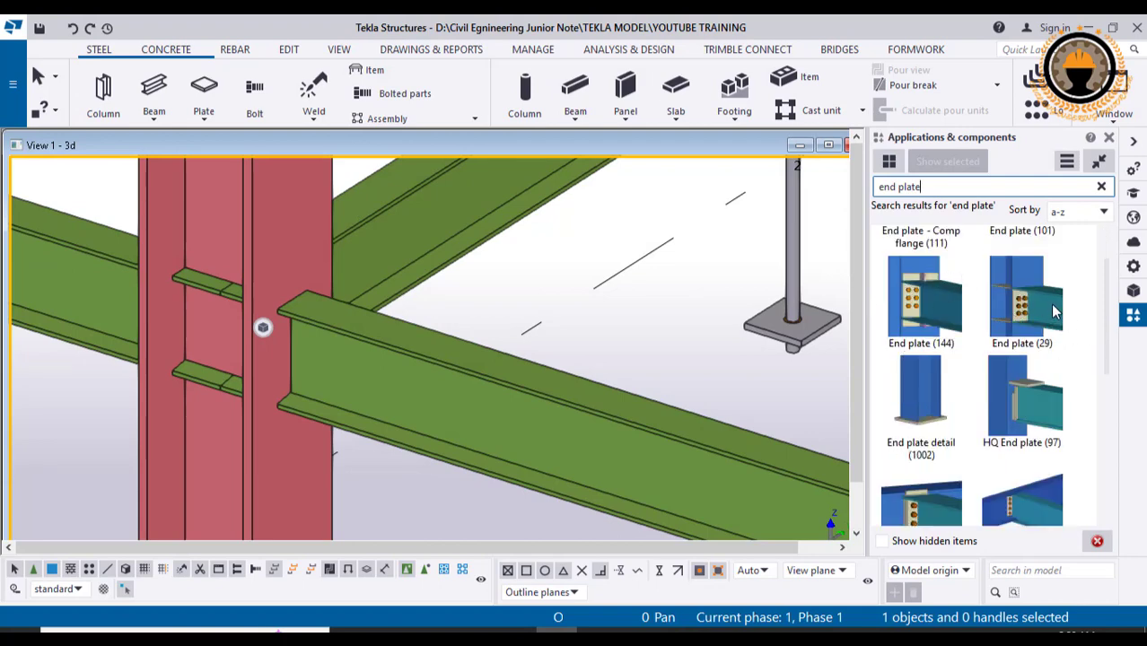
- Apply the End plate (144) connection with the column as main part and the adjoining beam as secondary part
left_click(927, 313)
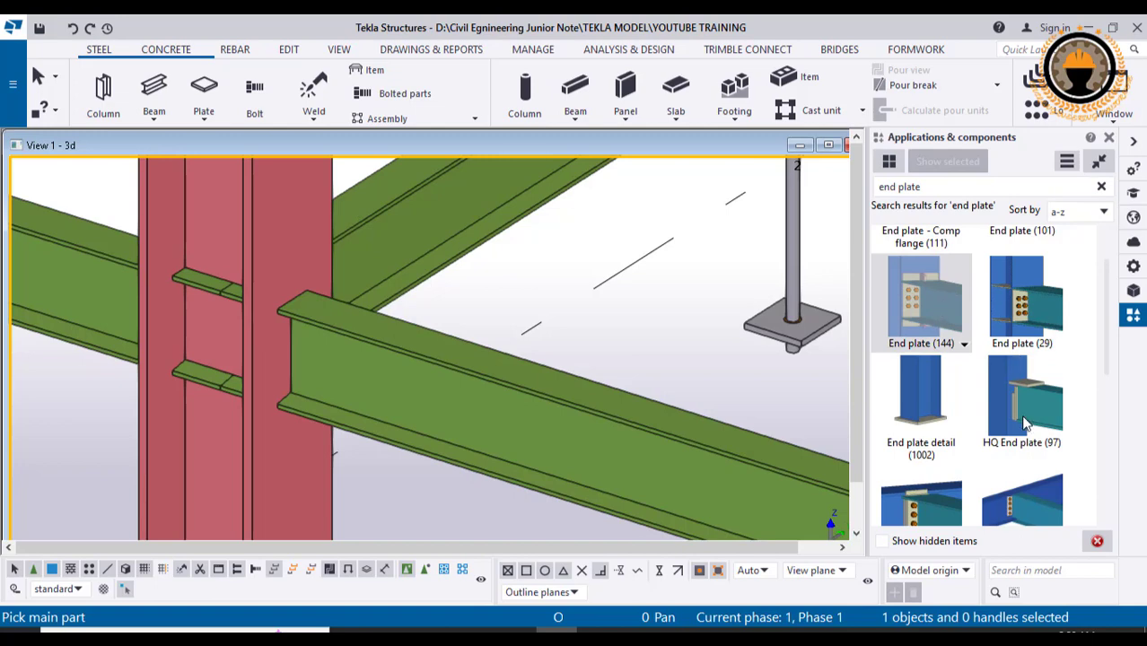
scroll(1025, 424, "down", 5)
scroll(1026, 424, "down", 3)
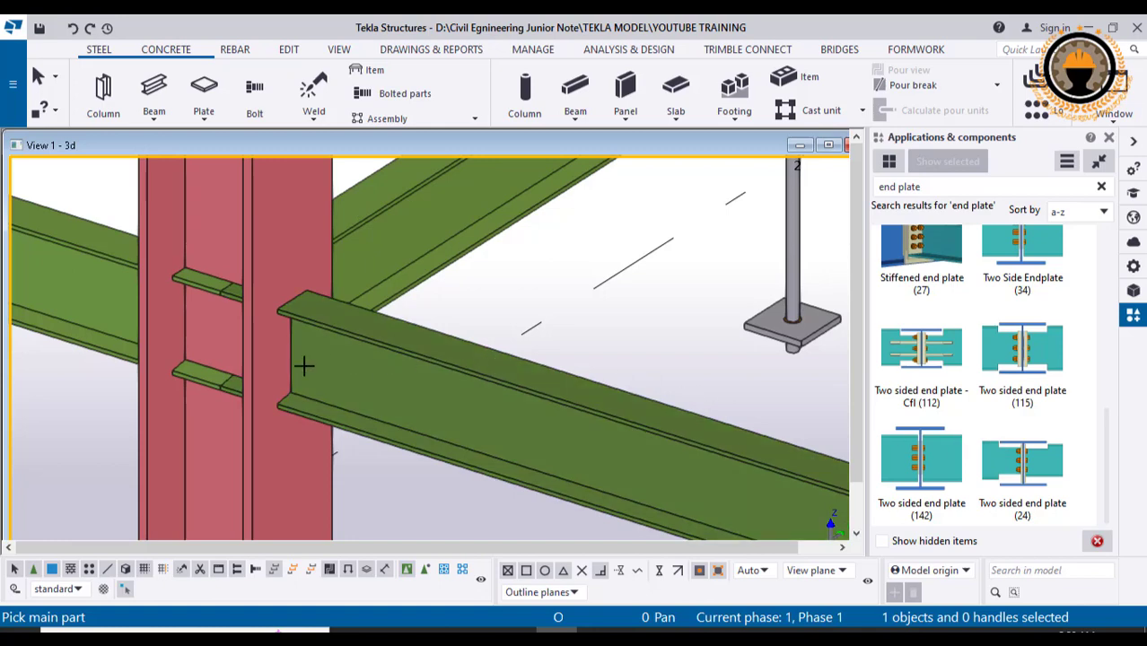
scroll(1019, 435, "up", 6)
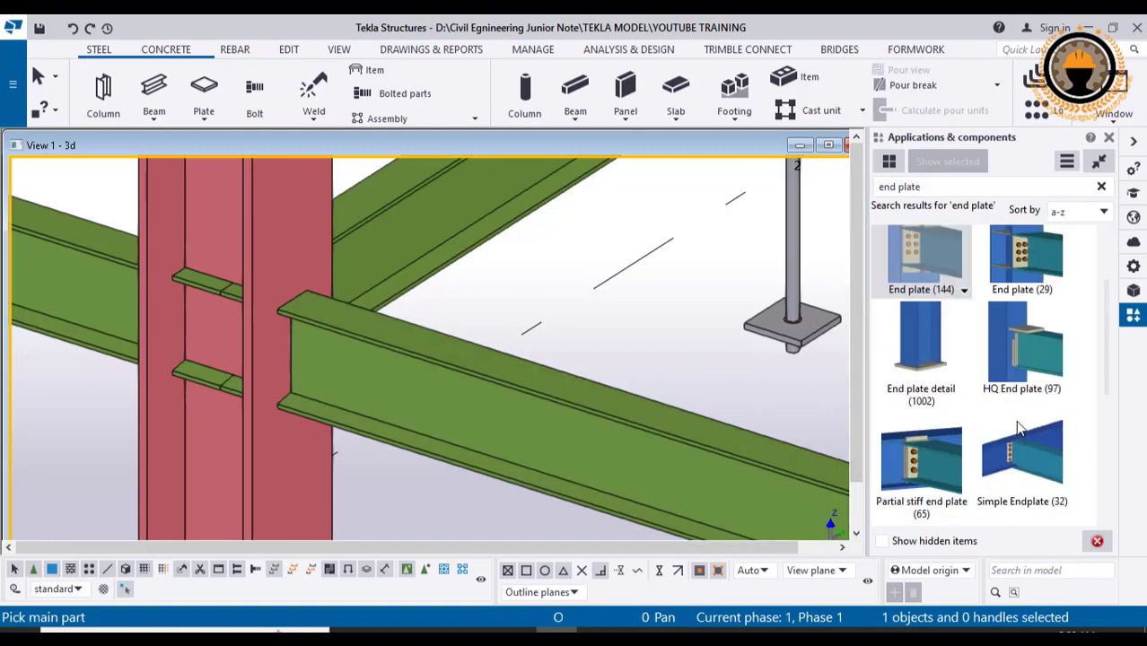
scroll(218, 389, "up", 2)
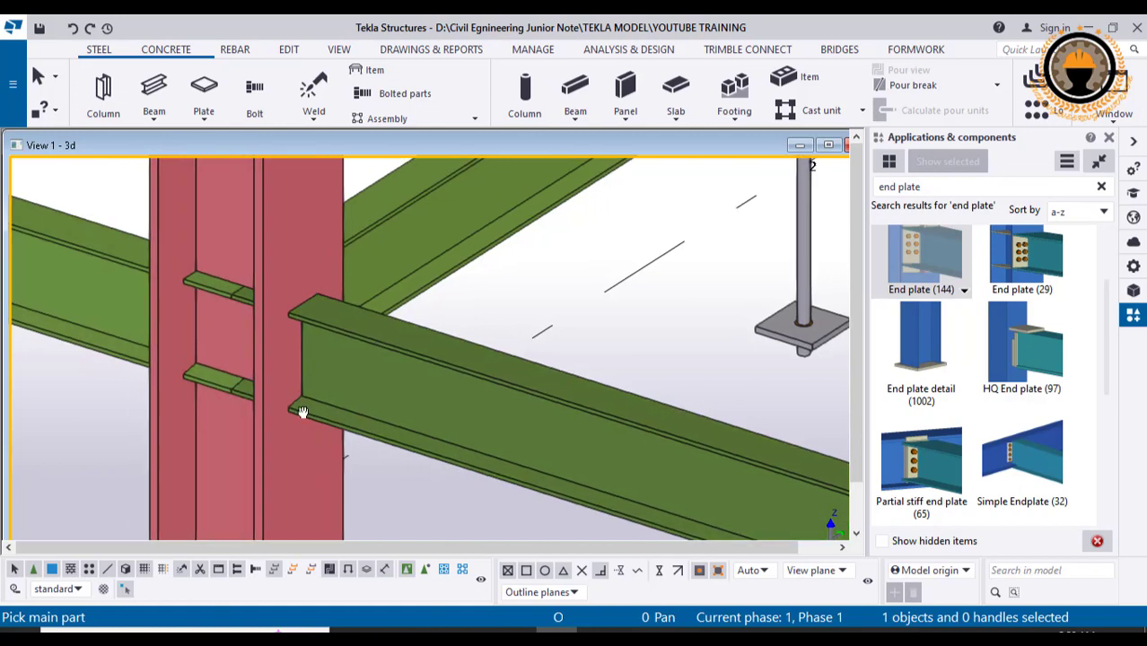
scroll(395, 378, "down", 2)
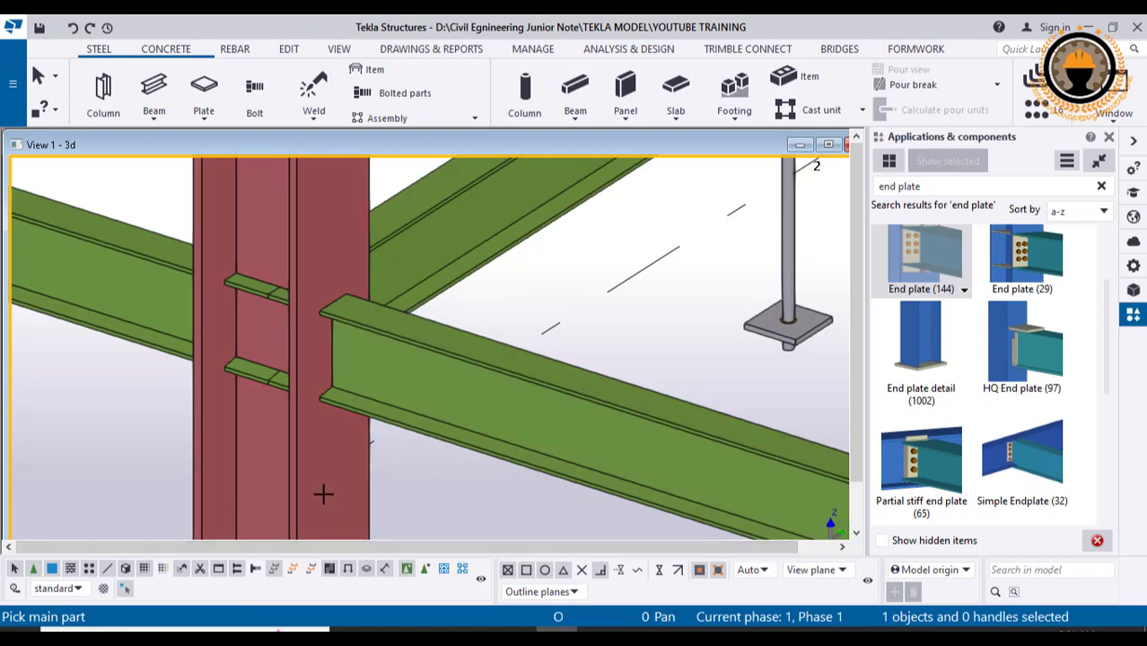
left_click(325, 499)
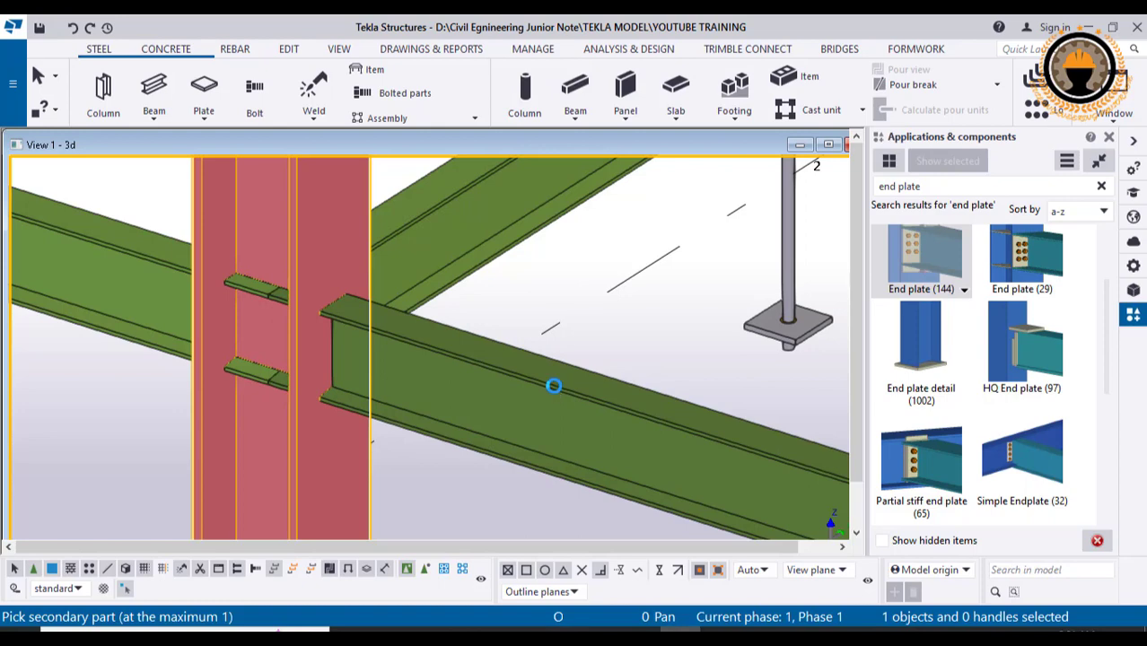
left_click(554, 385)
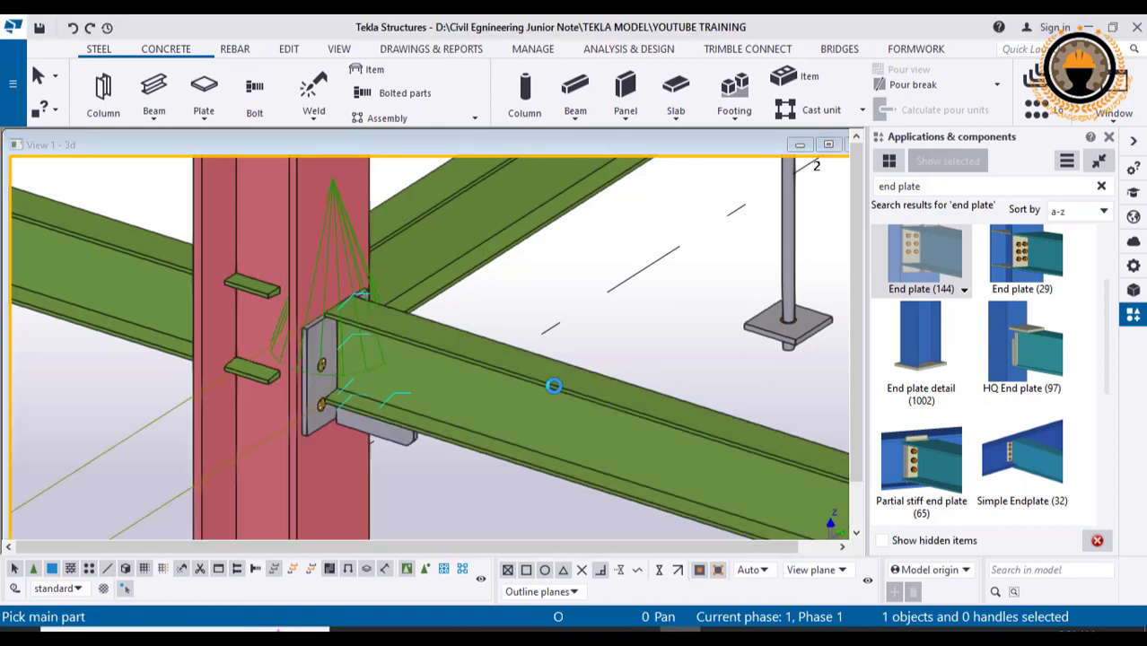
right_click(597, 291)
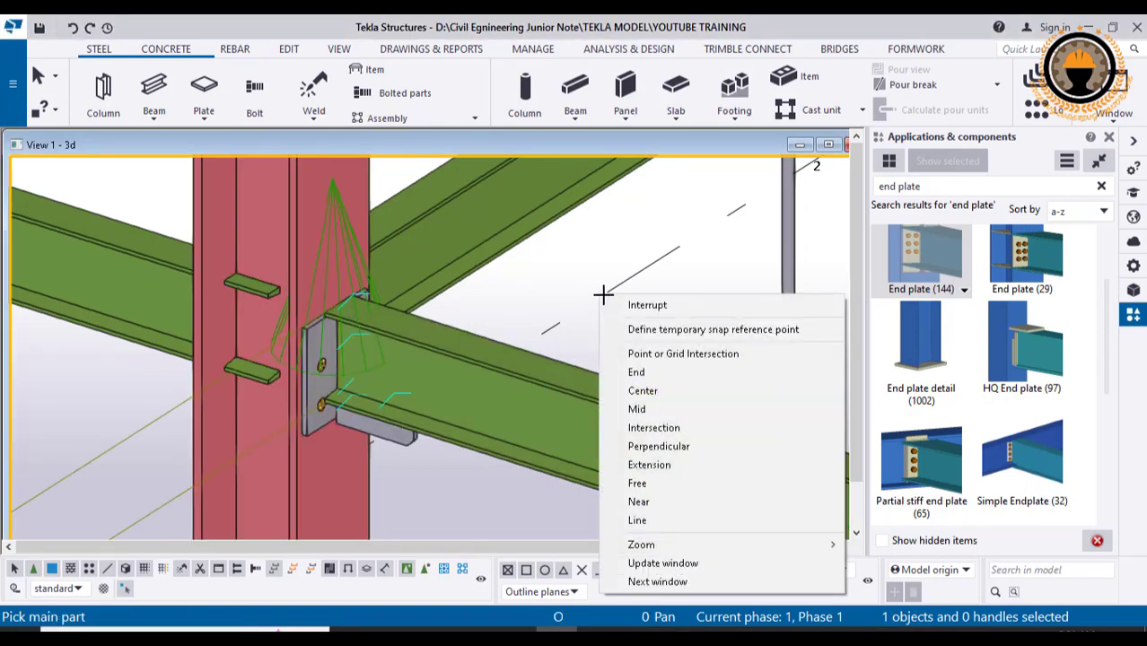
left_click(619, 307)
- Inspect the new end plate connection between column and beam, and redraw the 3D view to clear its temporary lines
scroll(238, 374, "up", 4)
scroll(288, 379, "down", 8)
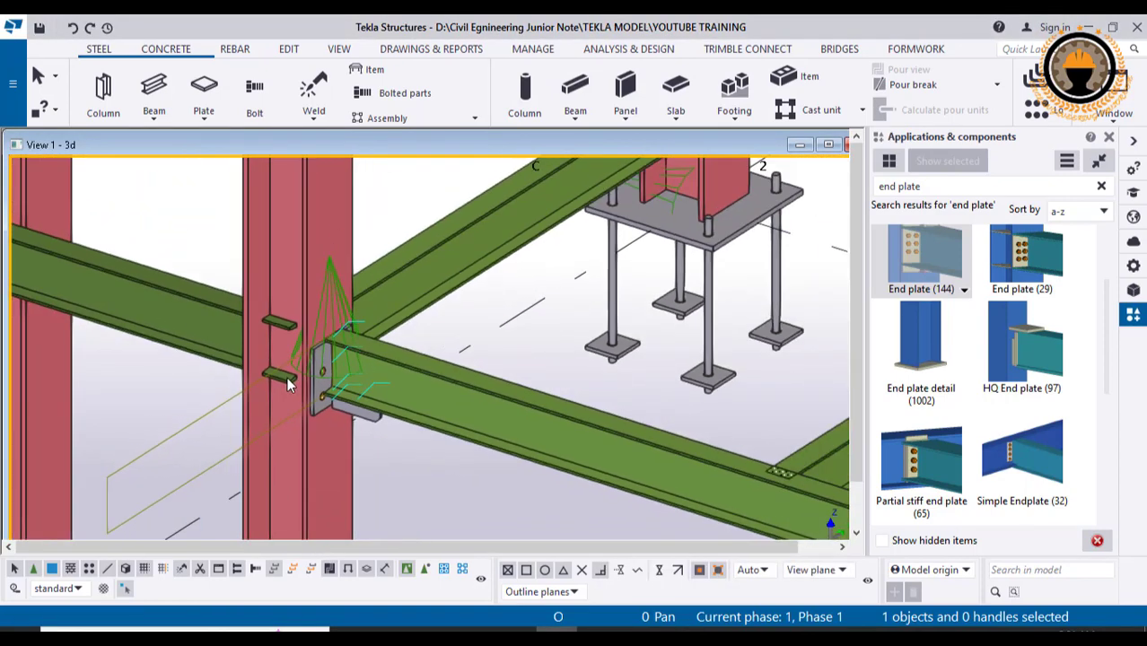
scroll(288, 379, "up", 3)
scroll(342, 400, "up", 2)
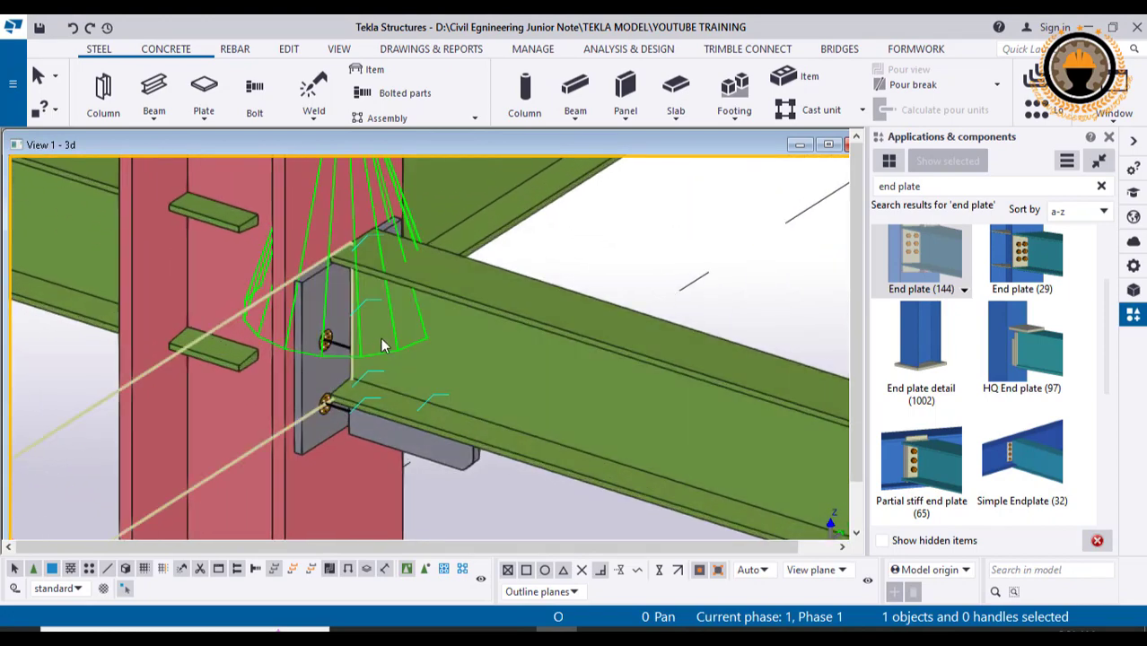
scroll(384, 341, "up", 3)
scroll(329, 401, "up", 2)
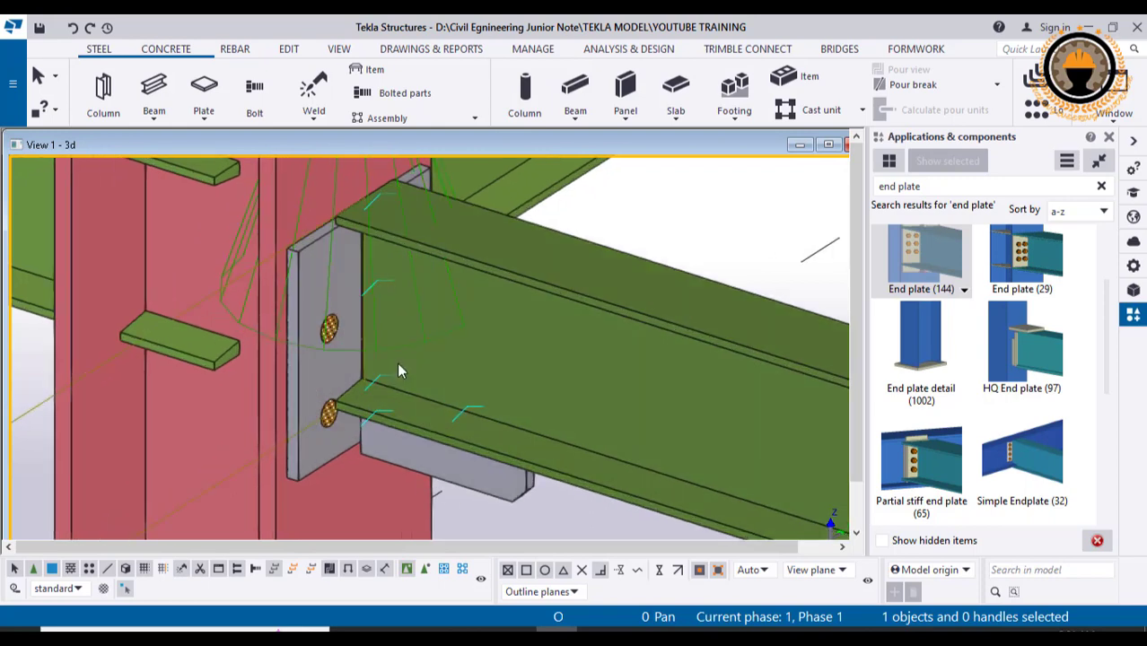
scroll(82, 353, "down", 1)
right_click(573, 226)
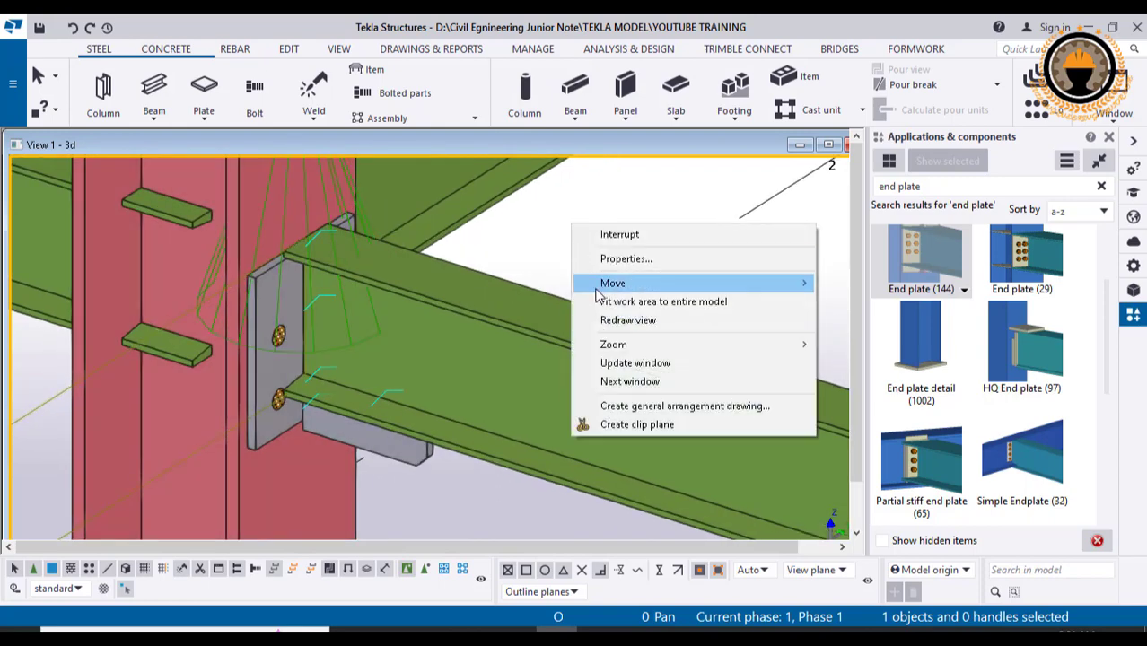
left_click(628, 321)
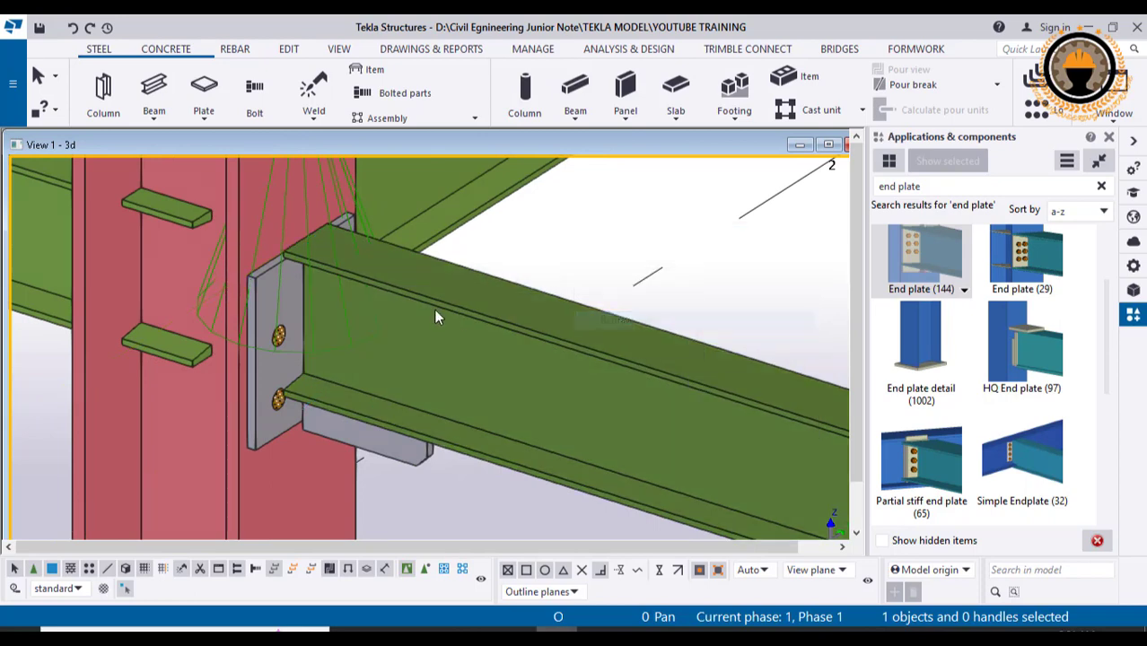
- Open the End plate (144) connection's properties beside the joint and show its plate settings
scroll(325, 408, "up", 2)
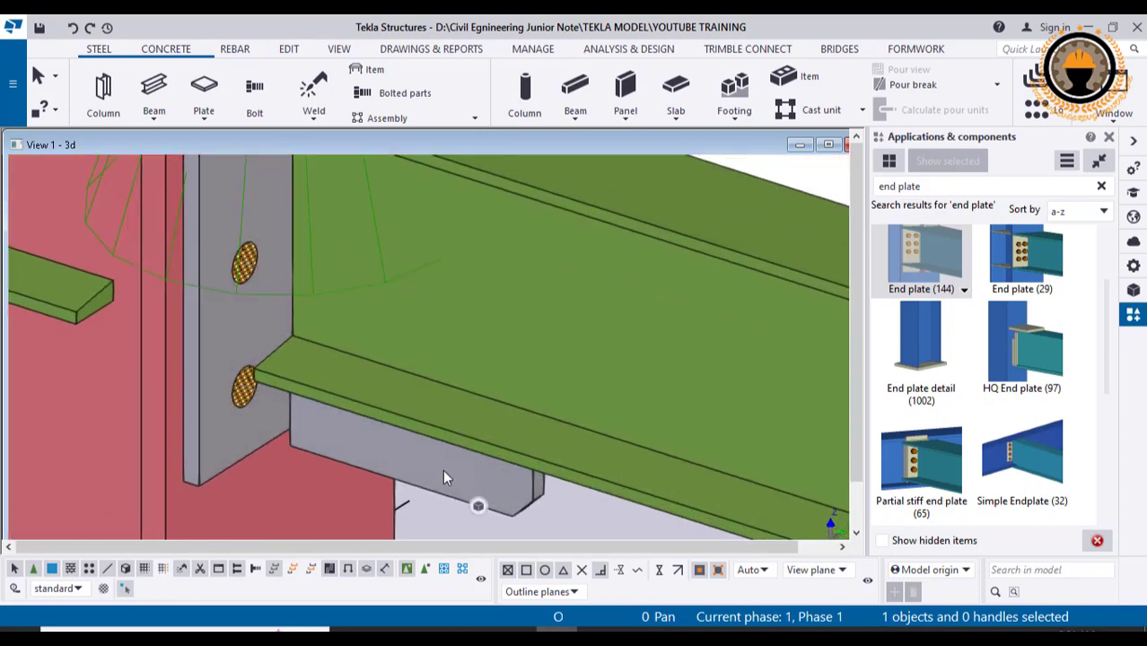
scroll(445, 467, "down", 3)
scroll(305, 403, "up", 3)
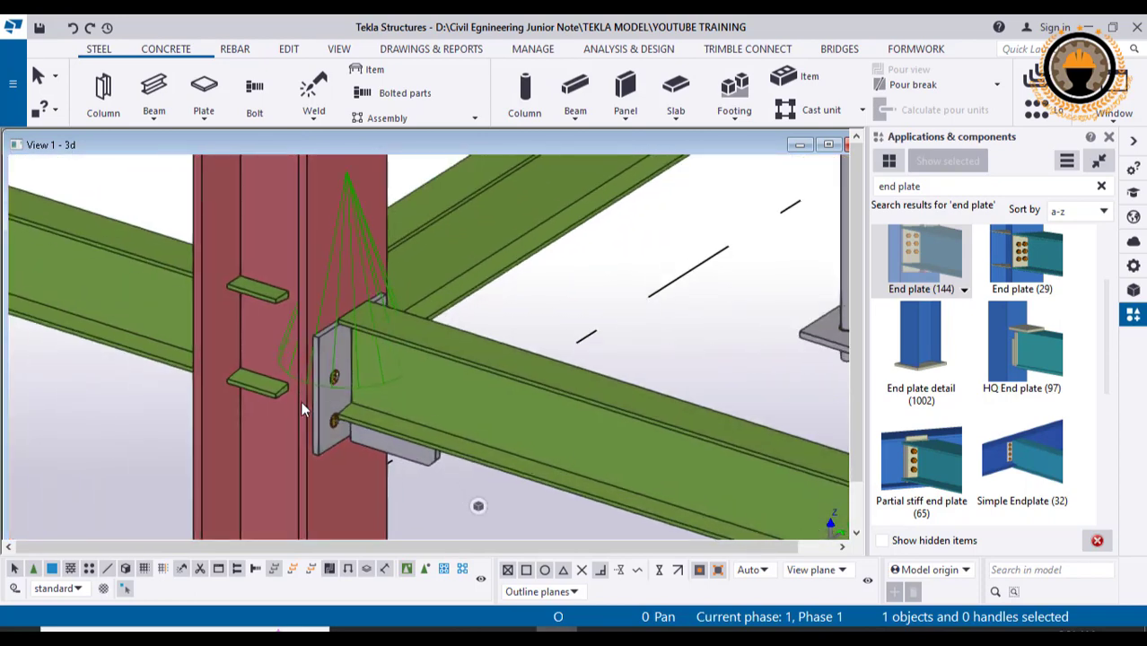
scroll(334, 392, "up", 1)
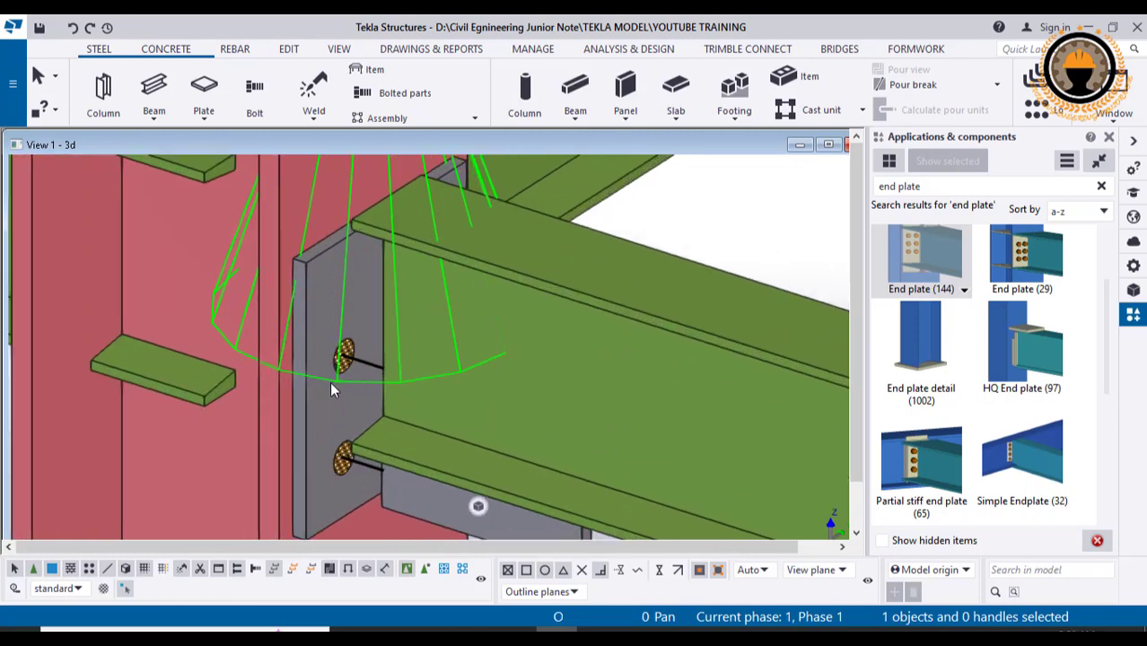
scroll(329, 382, "down", 5)
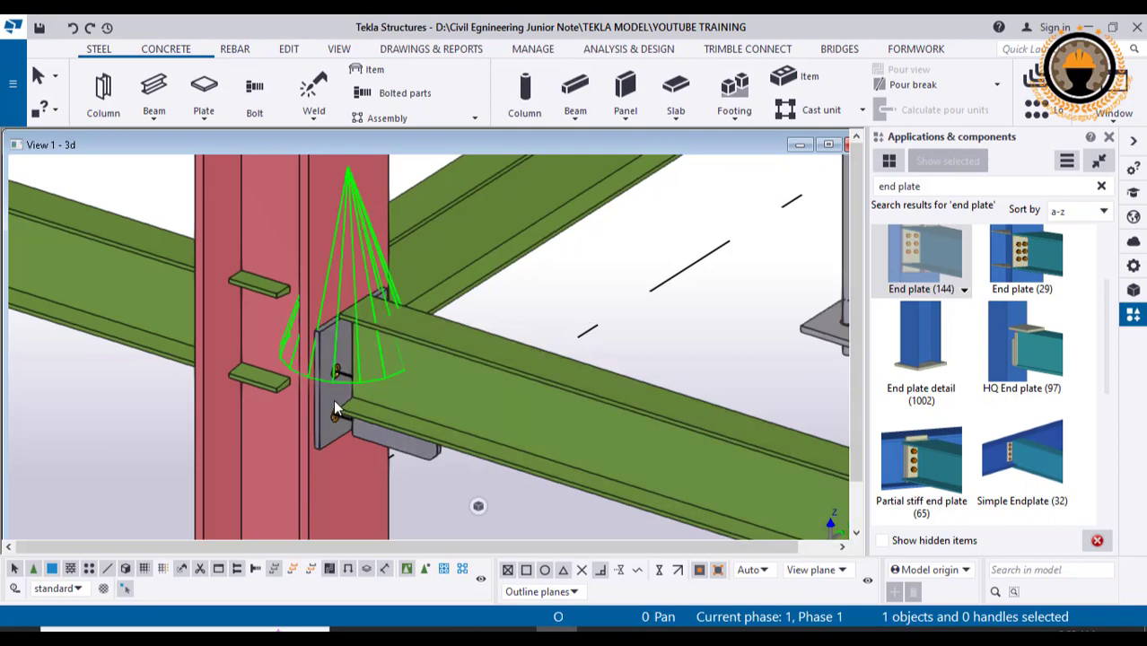
double_click(365, 387)
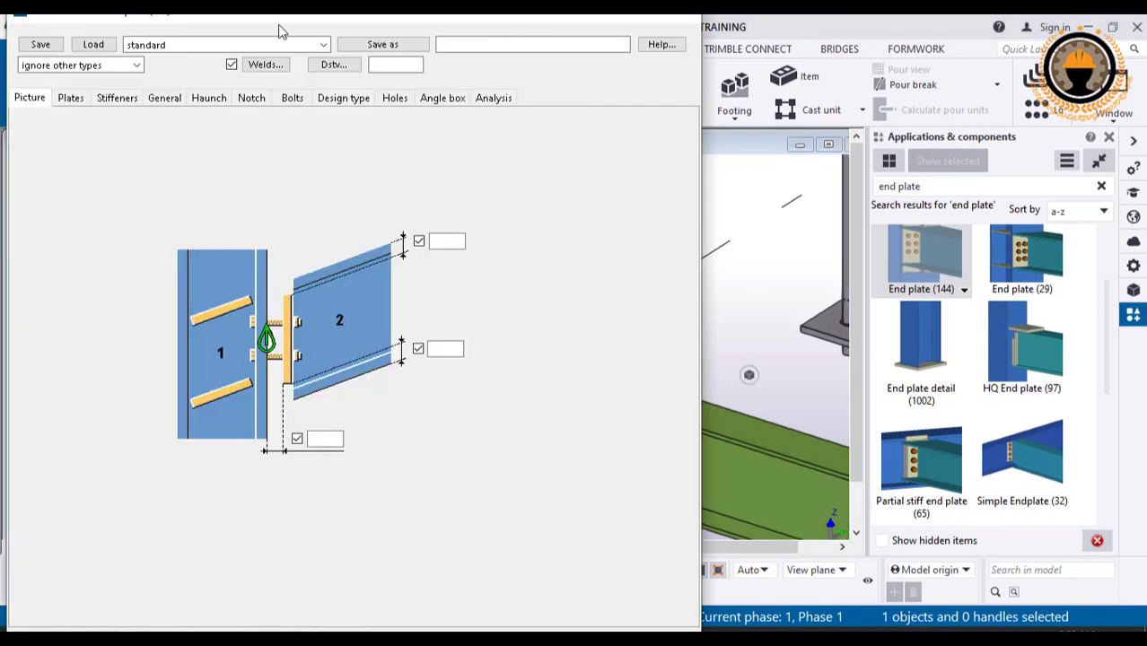
left_click_drag(323, 22, 734, 56)
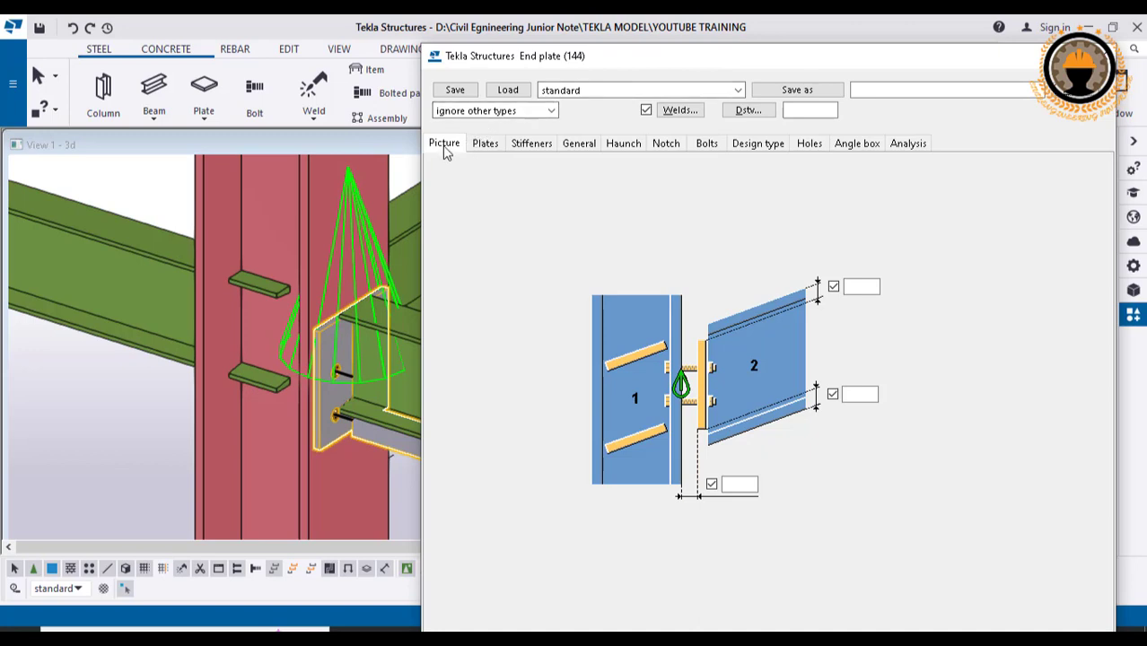
left_click_drag(522, 64, 632, 51)
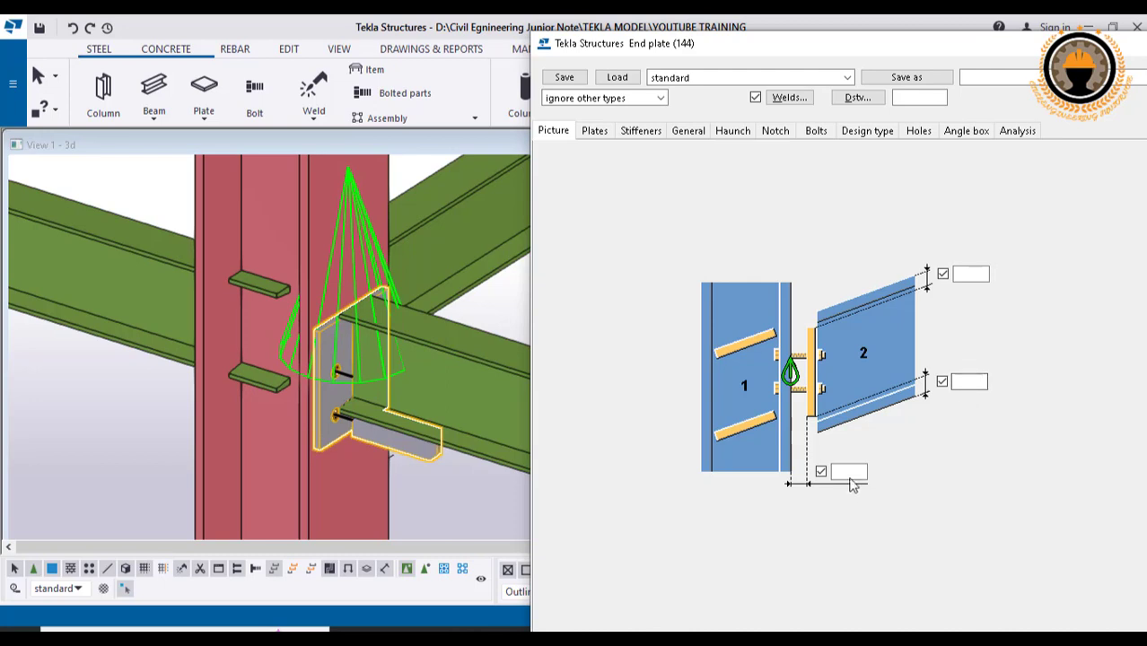
left_click(594, 131)
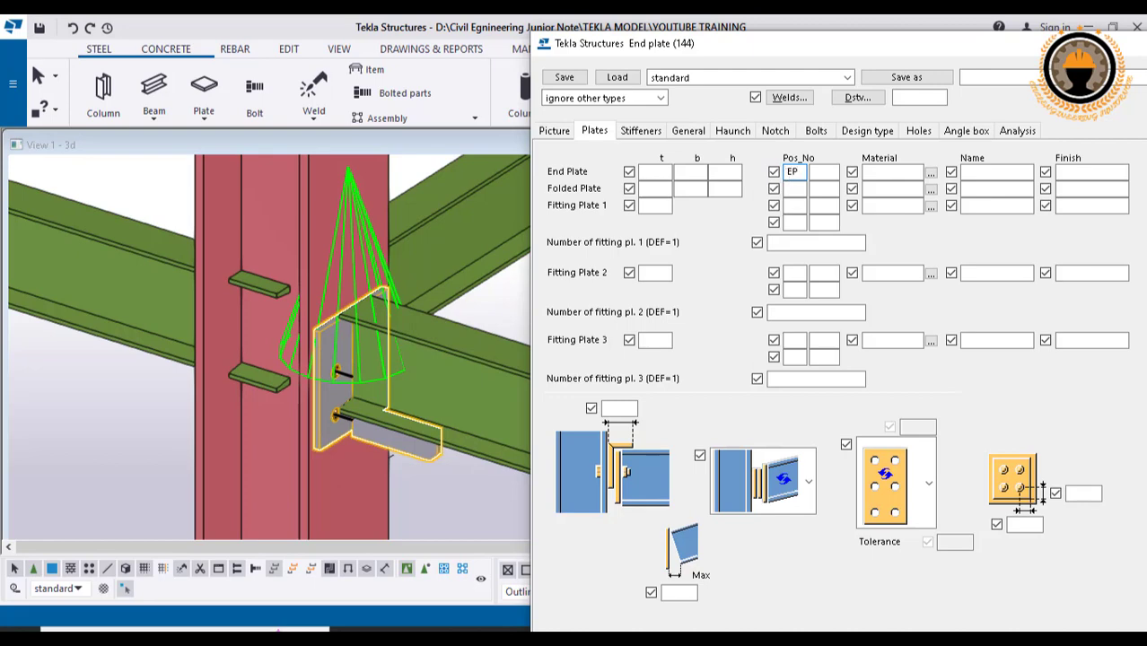
- Set the end plate's thickness to 10 and its position start number to 1
left_click(656, 172)
left_click(832, 174)
type("1")
- Assign steel grade A36 from the material catalog to the end plate and name it EPLATE
left_click(880, 172)
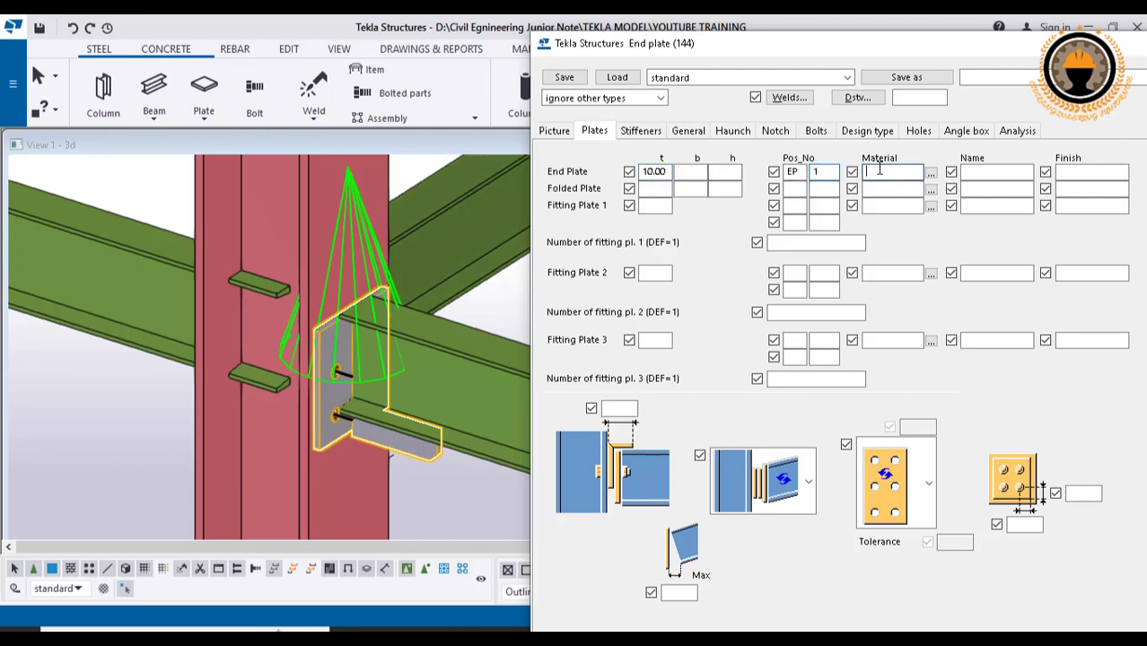
left_click(931, 172)
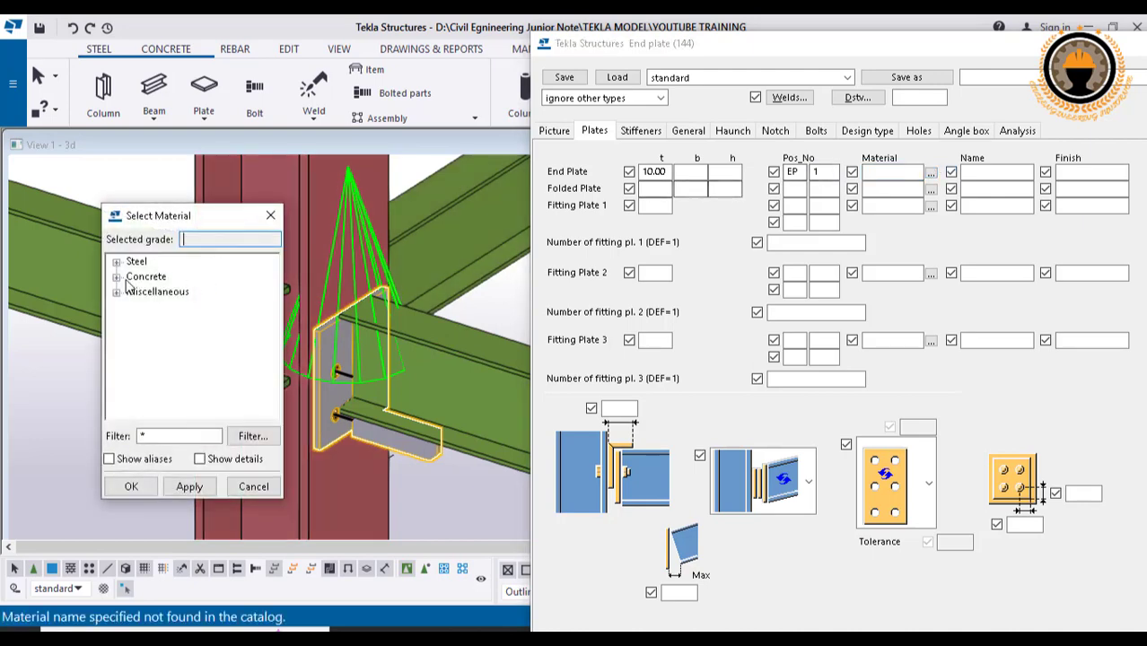
left_click(115, 261)
left_click(144, 279)
double_click(143, 279)
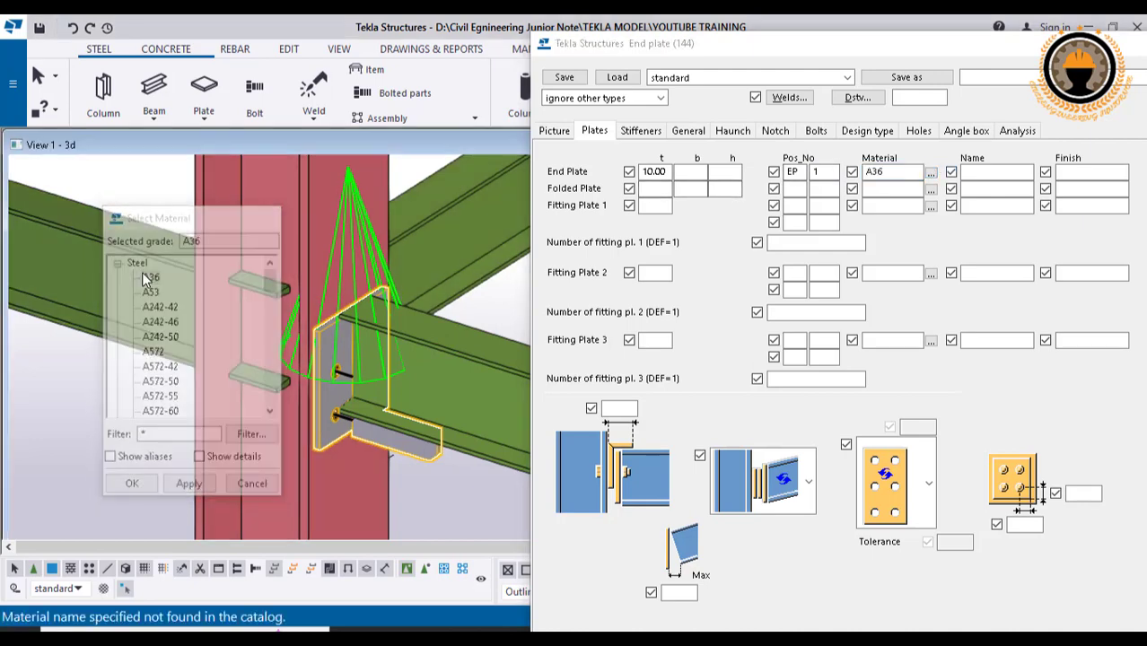
left_click(992, 172)
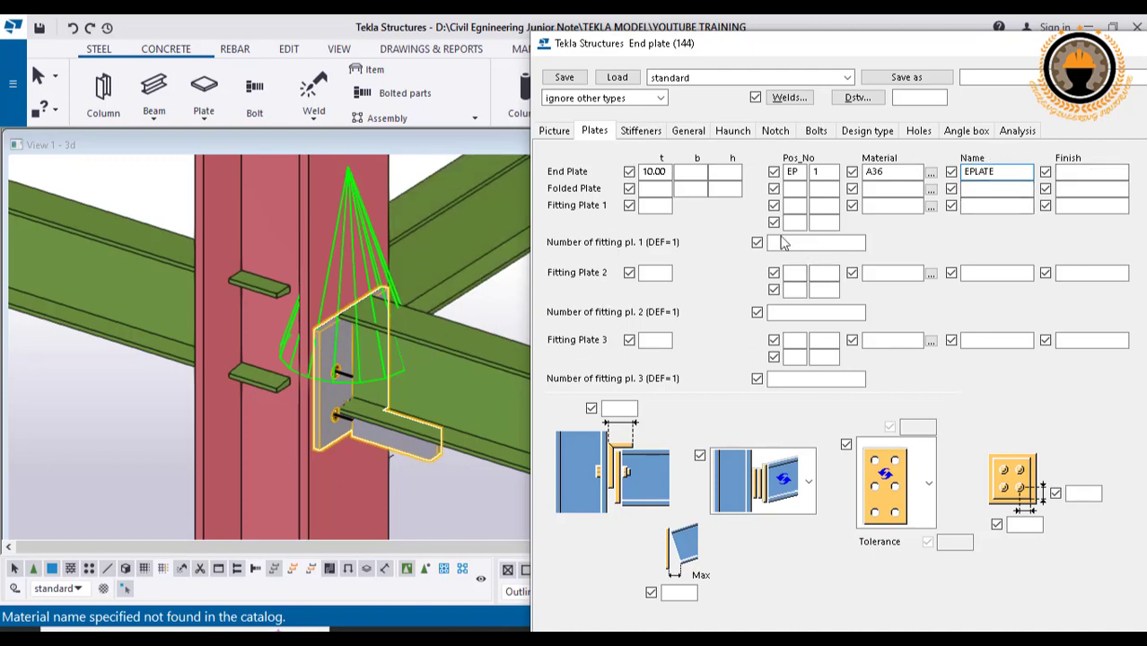
- Apply the new plate settings to the selected end plate connection and check the joint in the 3D view
left_click_drag(869, 52, 876, 49)
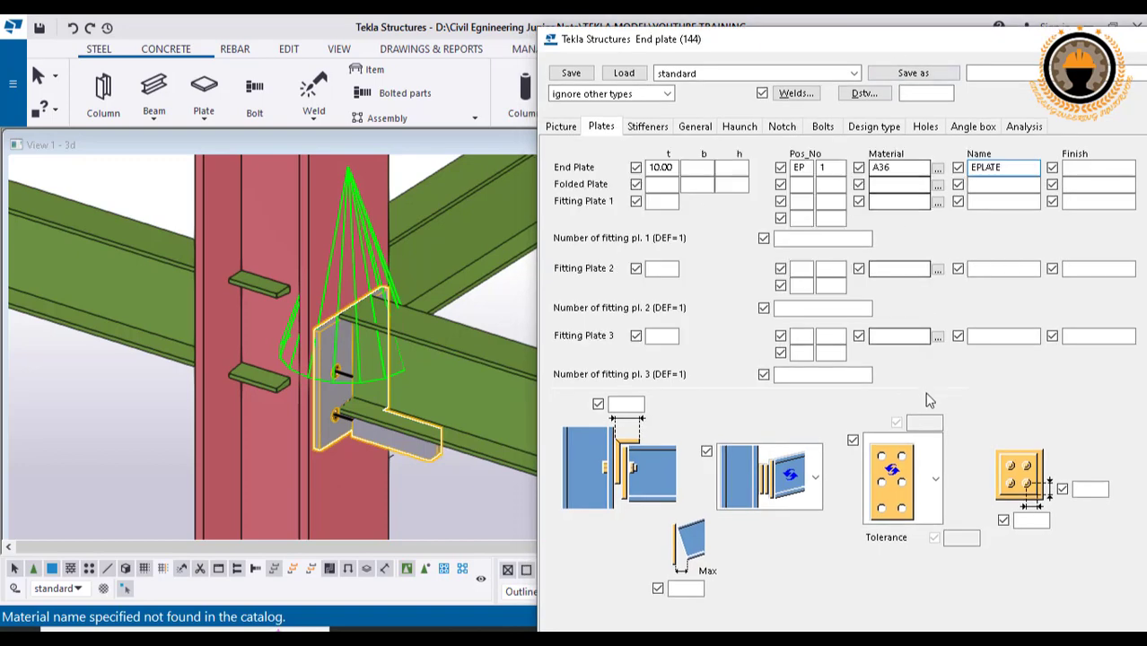
middle_click_drag(917, 413, 928, 307)
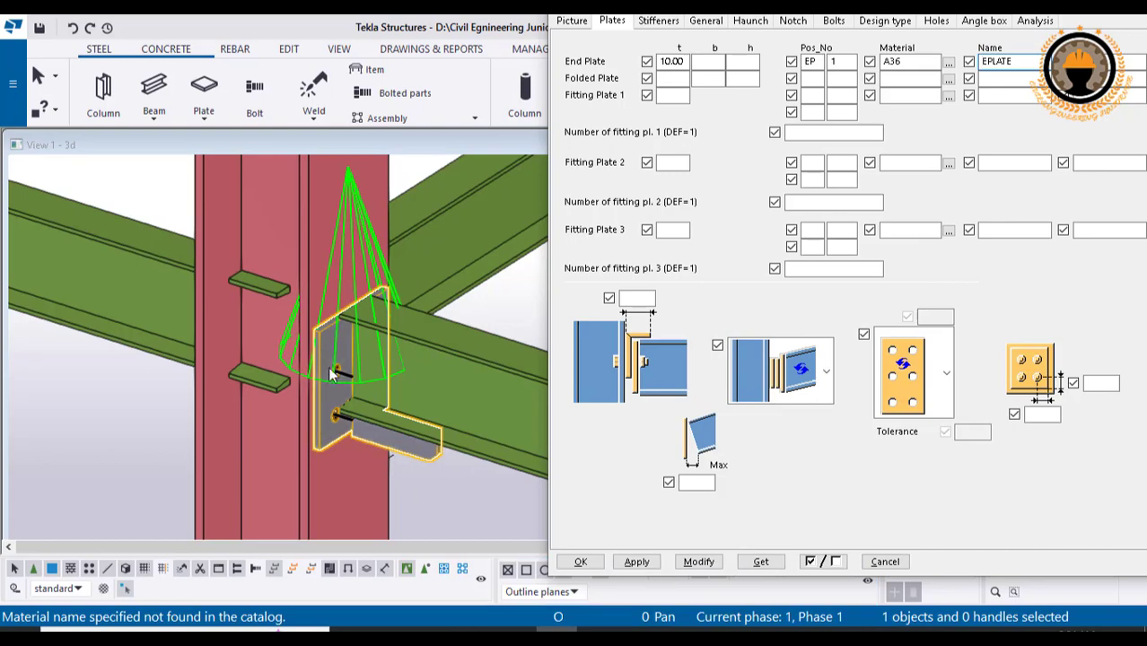
scroll(331, 374, "up", 4)
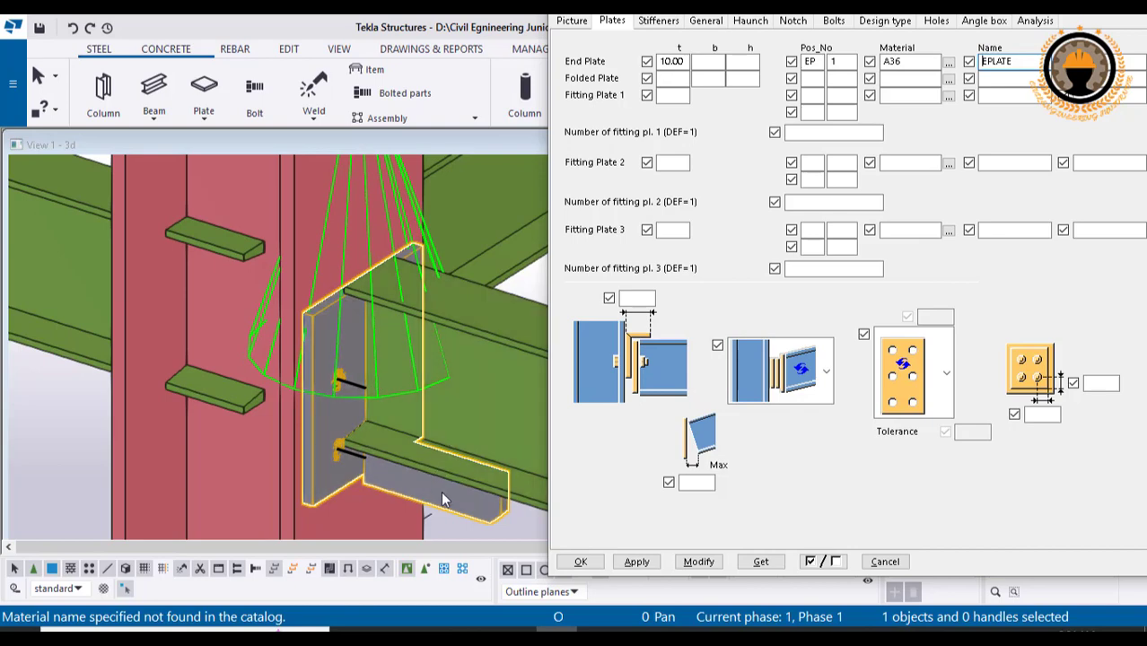
left_click(688, 564)
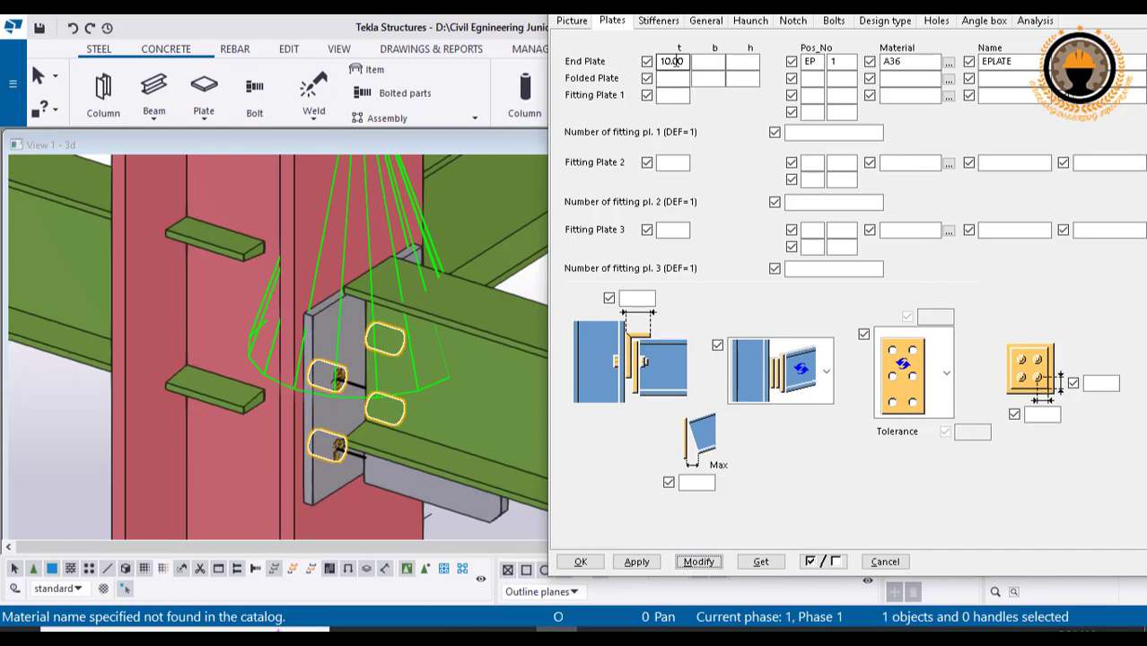
left_click(18, 403)
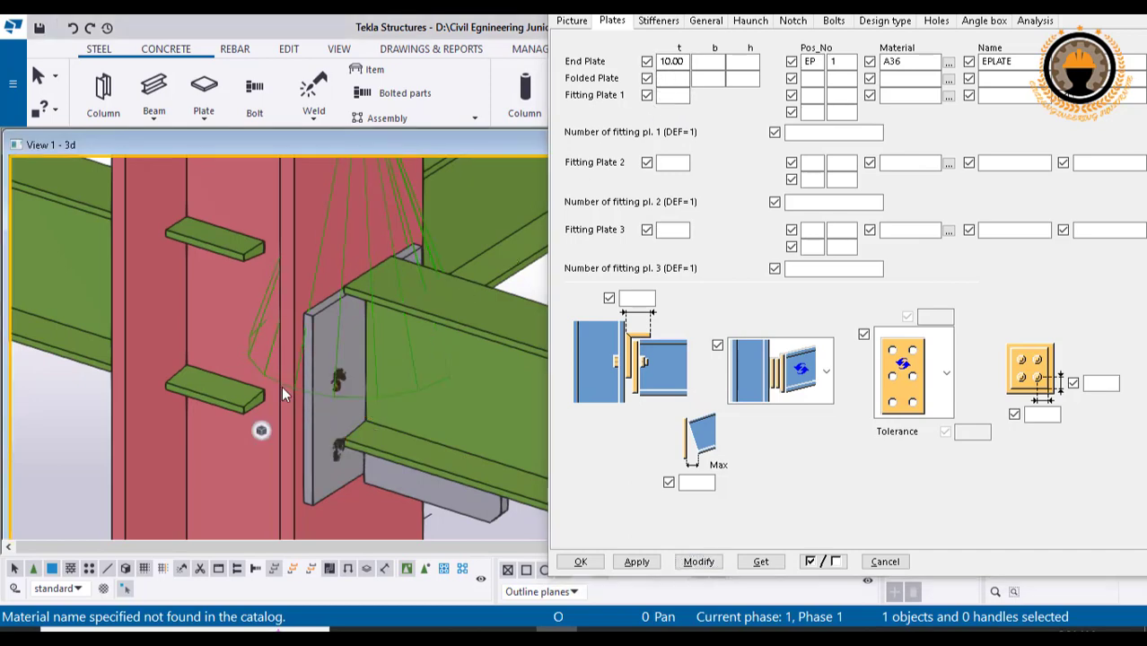
scroll(340, 363, "down", 2)
scroll(340, 362, "up", 1)
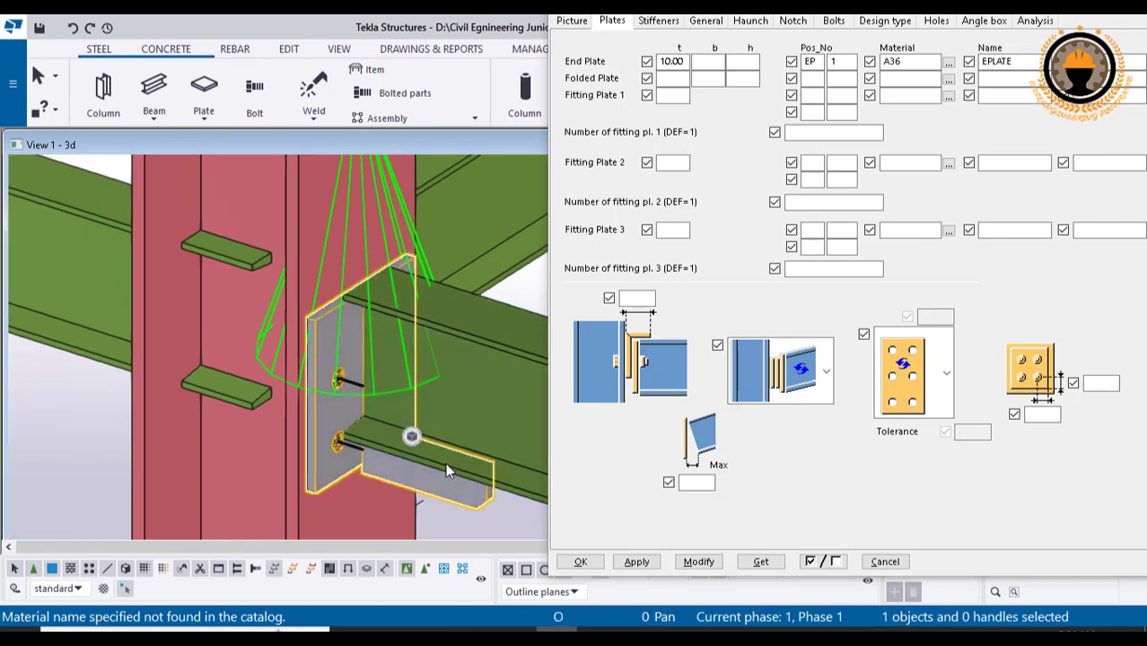
- Review the connection's stiffener settings, and set the bolt standard to A325N with bolt size 12.7
left_click(660, 22)
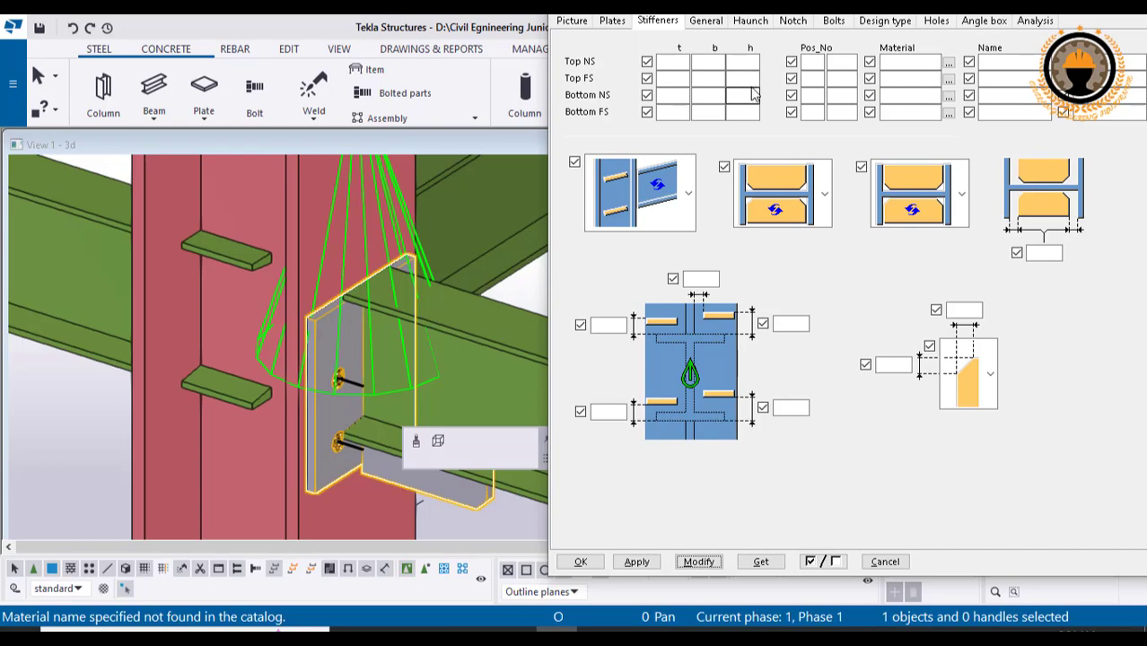
left_click(844, 20)
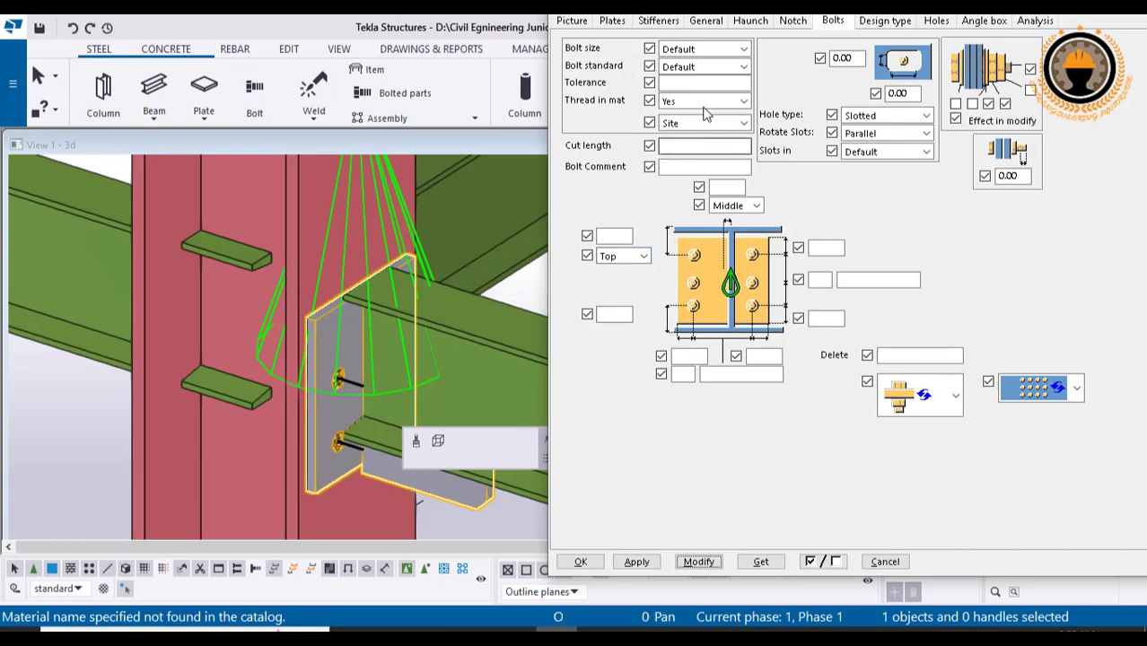
left_click(742, 69)
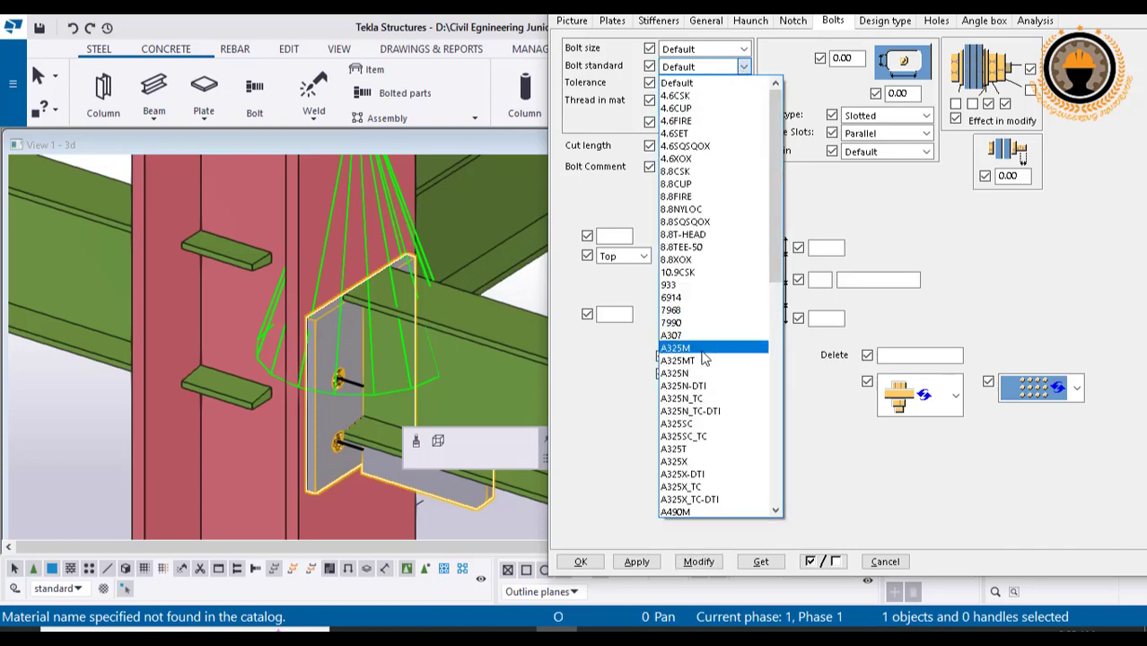
left_click(684, 372)
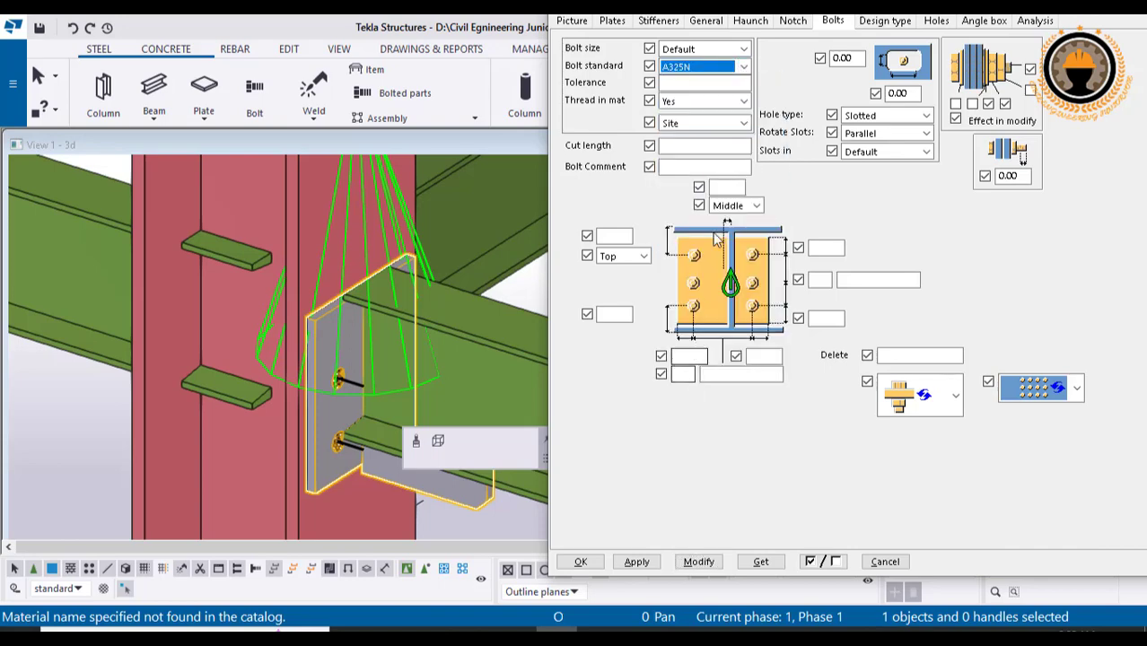
left_click(743, 48)
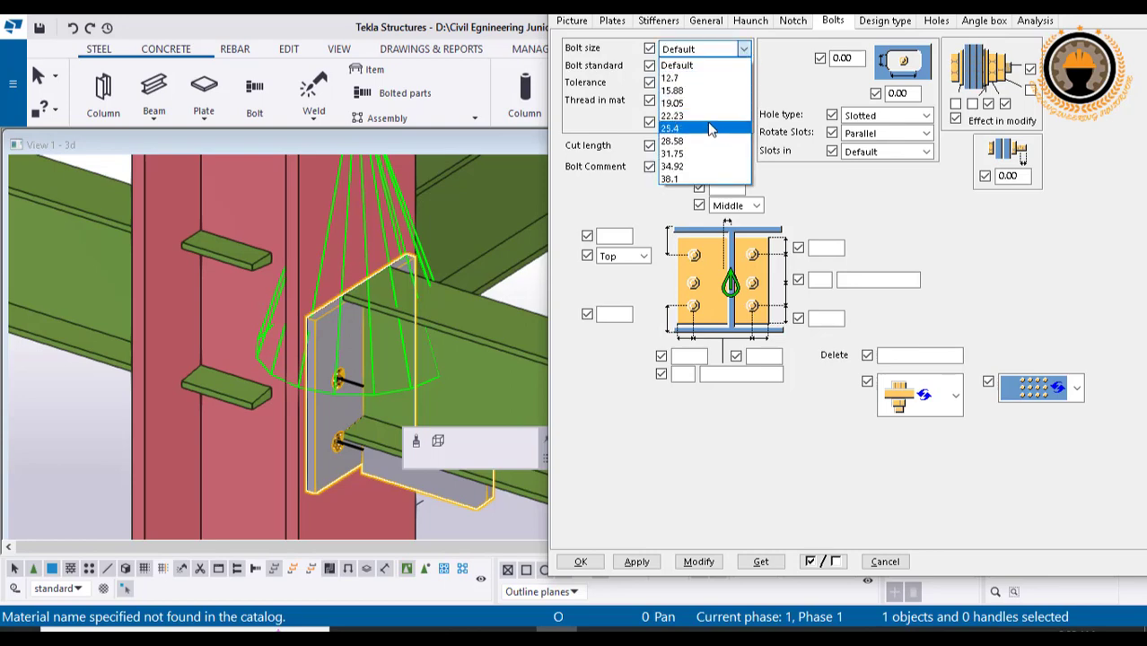
left_click(704, 78)
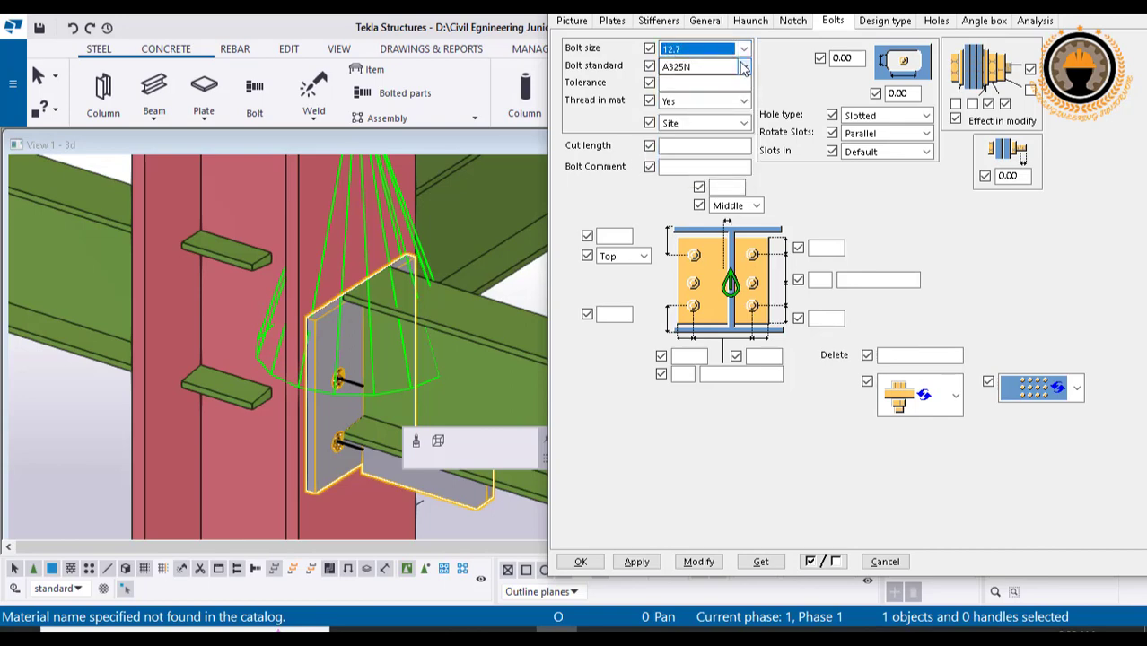
- Switch the bolt standard to A325M to view its available bolt sizes, and restore the A325N standard
left_click(747, 46)
left_click(745, 74)
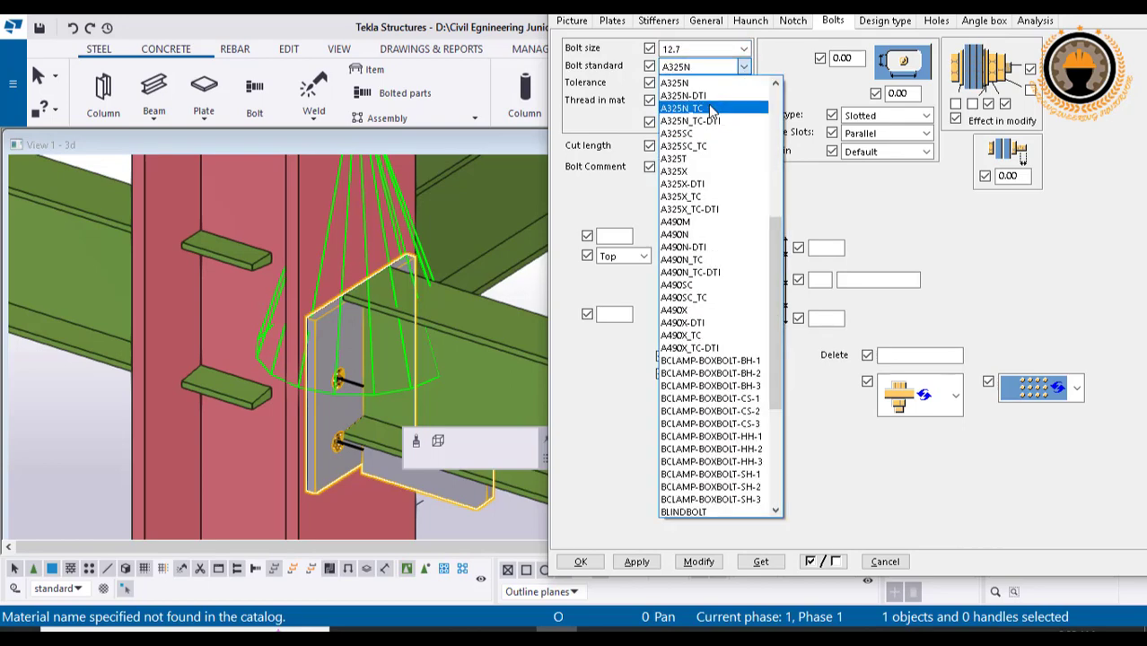
scroll(705, 134, "up", 3)
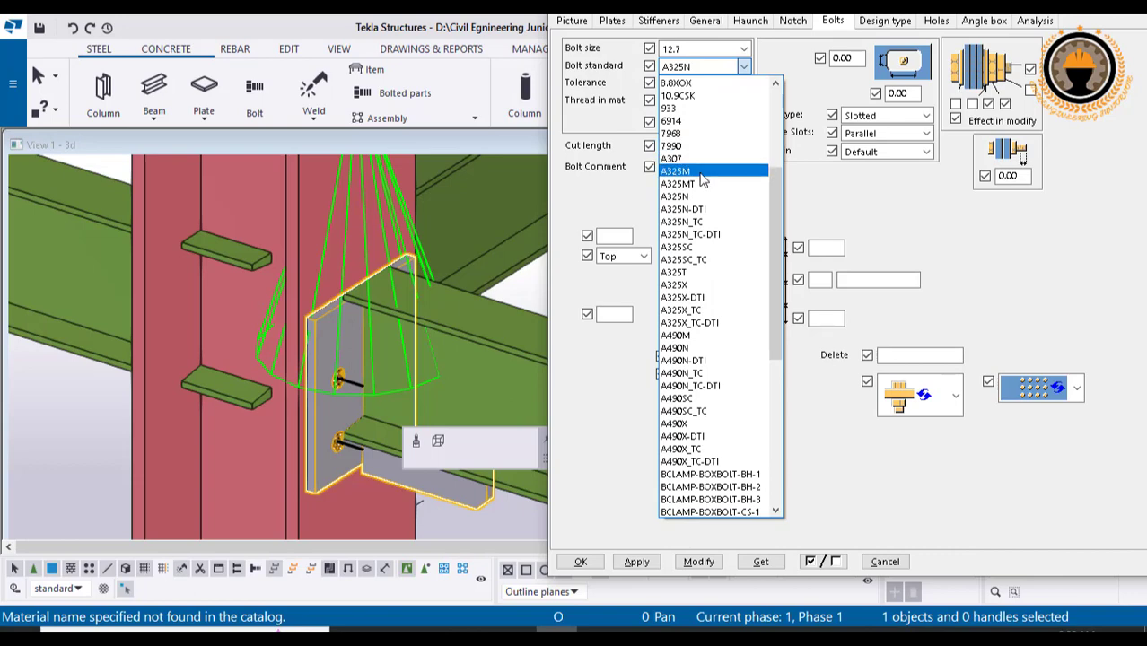
left_click(703, 171)
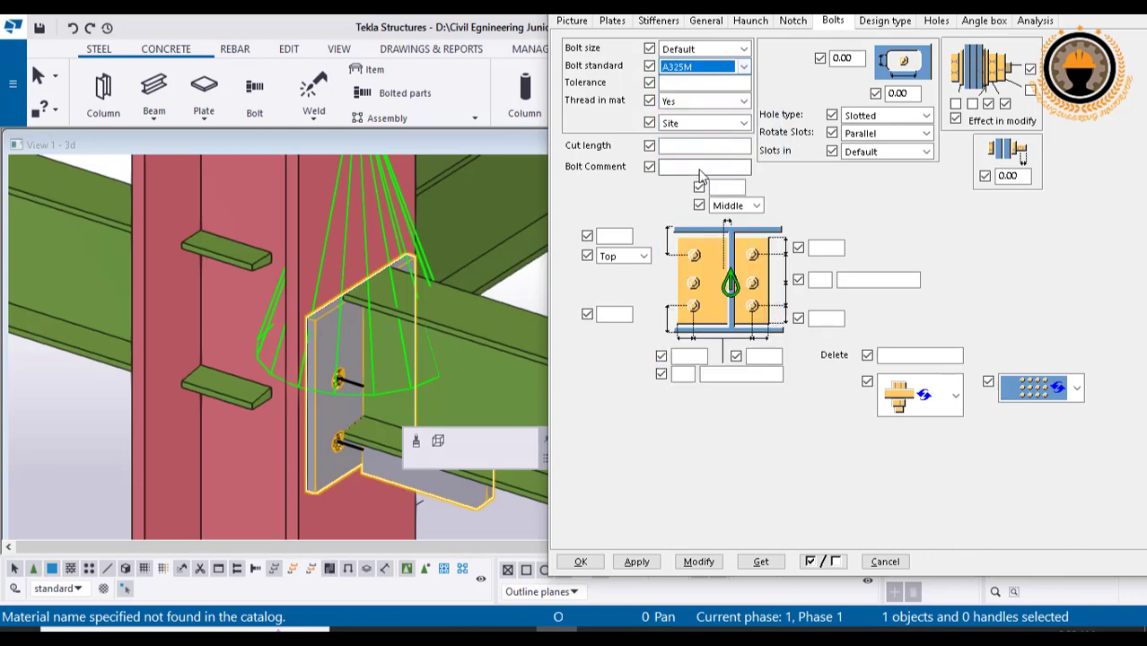
left_click(716, 50)
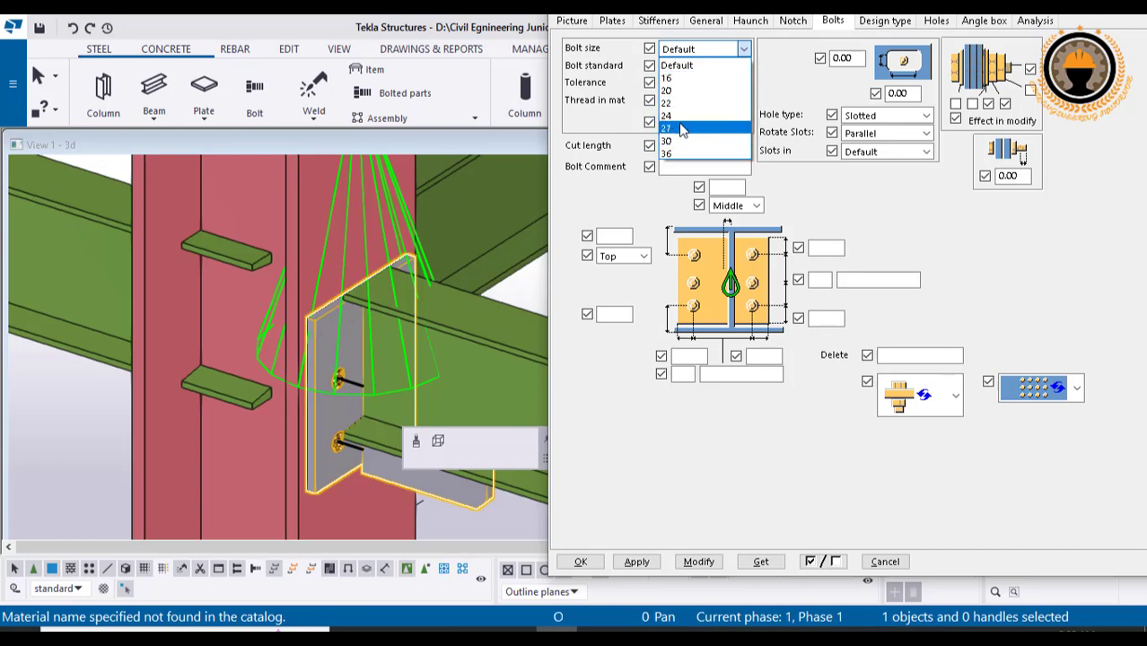
left_click(745, 65)
left_click(744, 66)
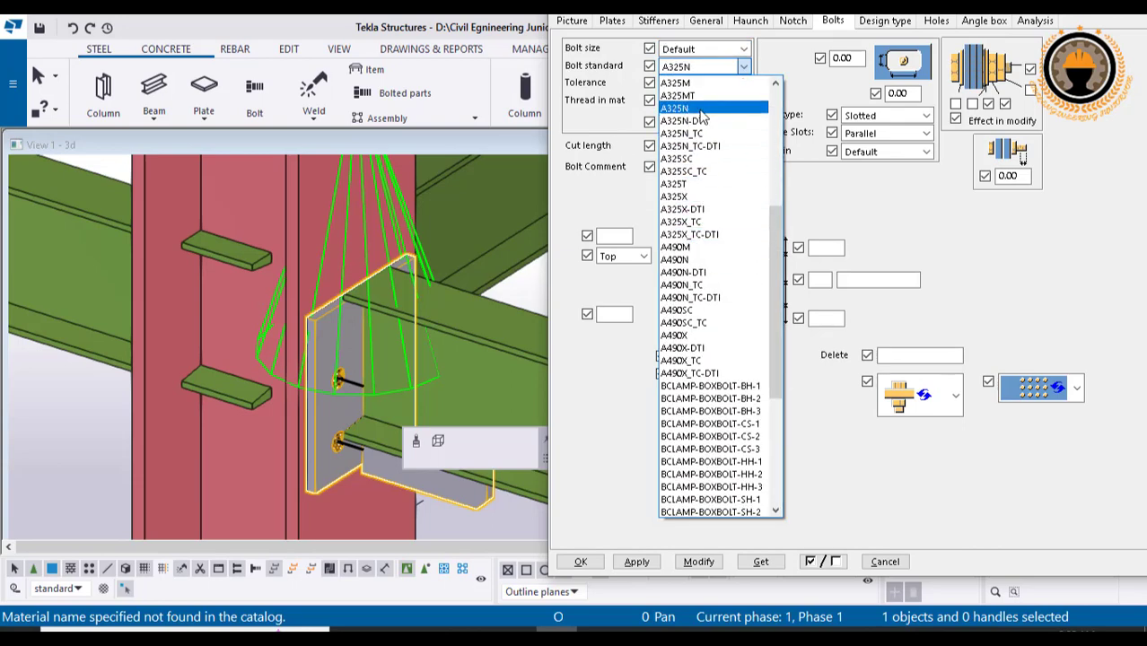
left_click(697, 110)
- Review the bolt sizes available for A325N and set the connection's bolt size to 15.88
left_click(744, 49)
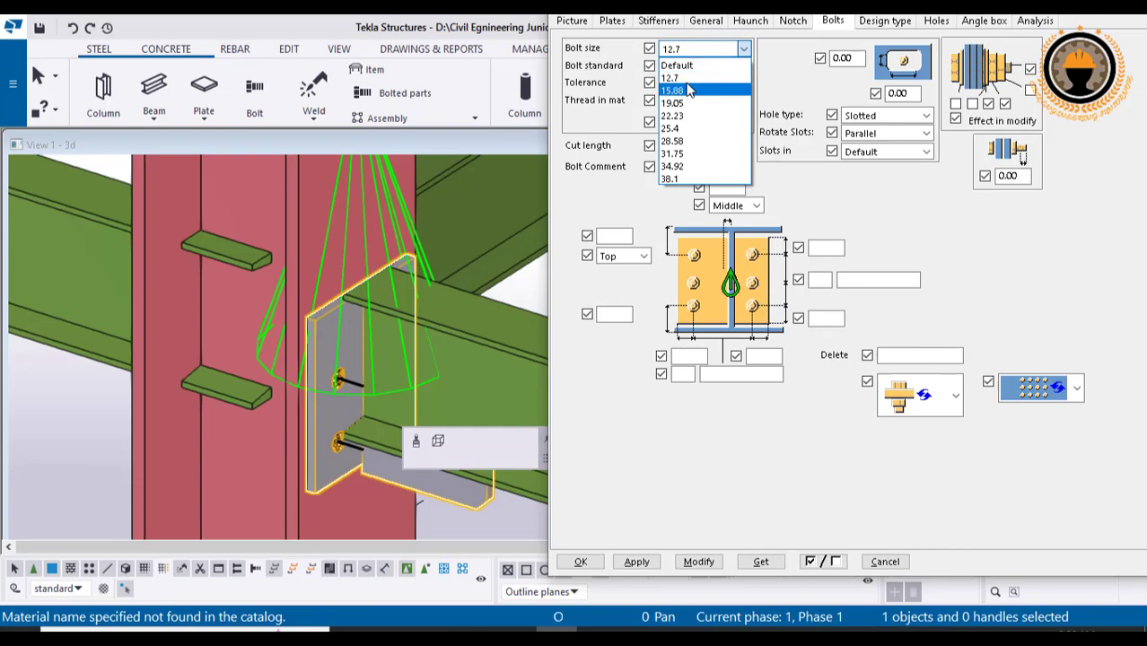
left_click(603, 194)
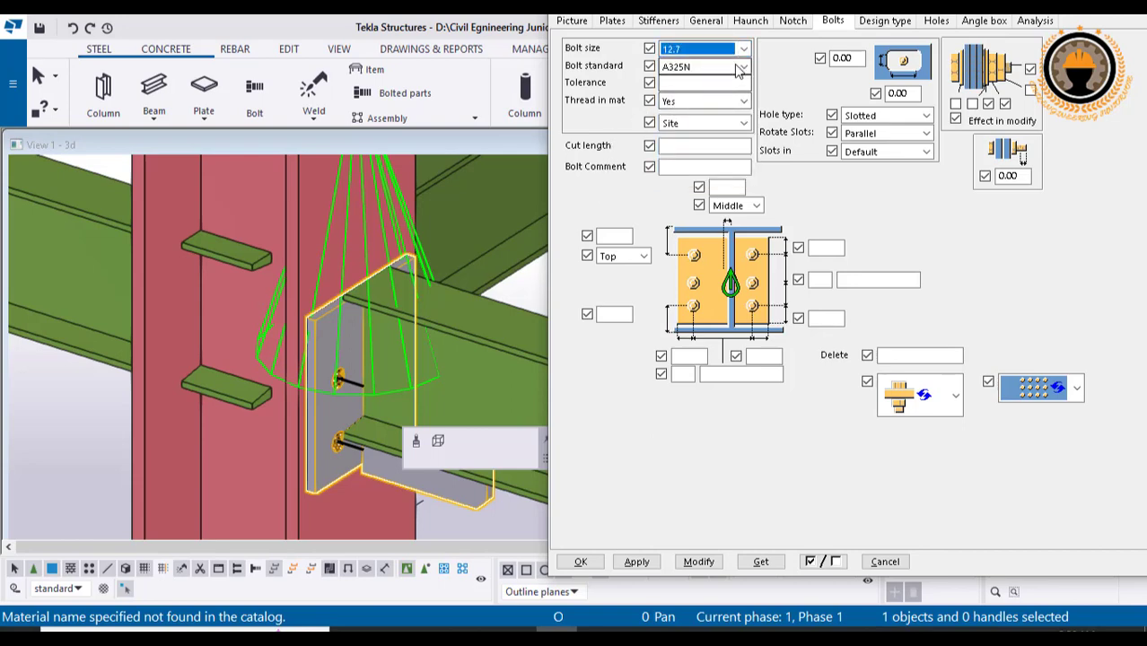
left_click(709, 48)
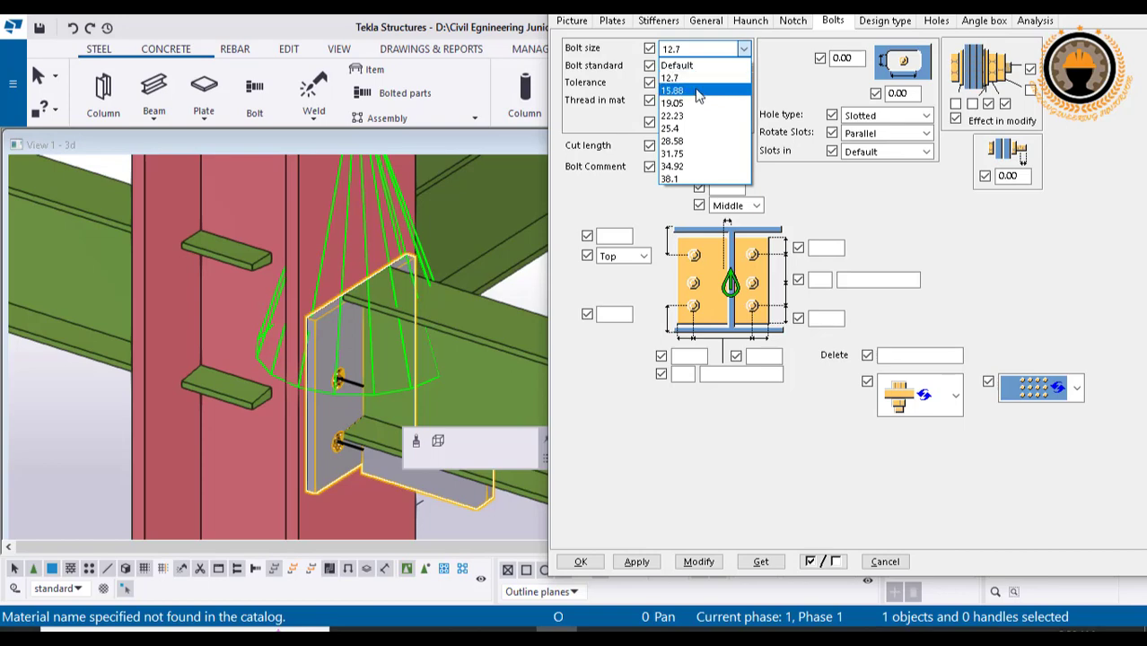
left_click(698, 91)
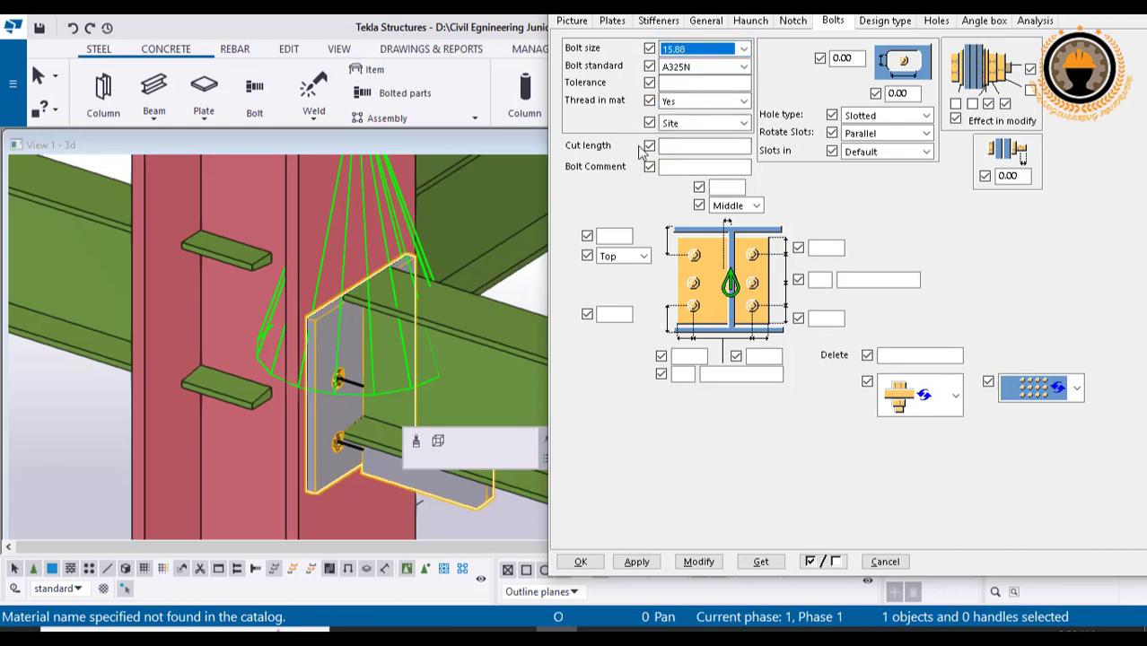
- Set the bolt tolerance to 2 and choose Site as the bolt assembly type
left_click(667, 83)
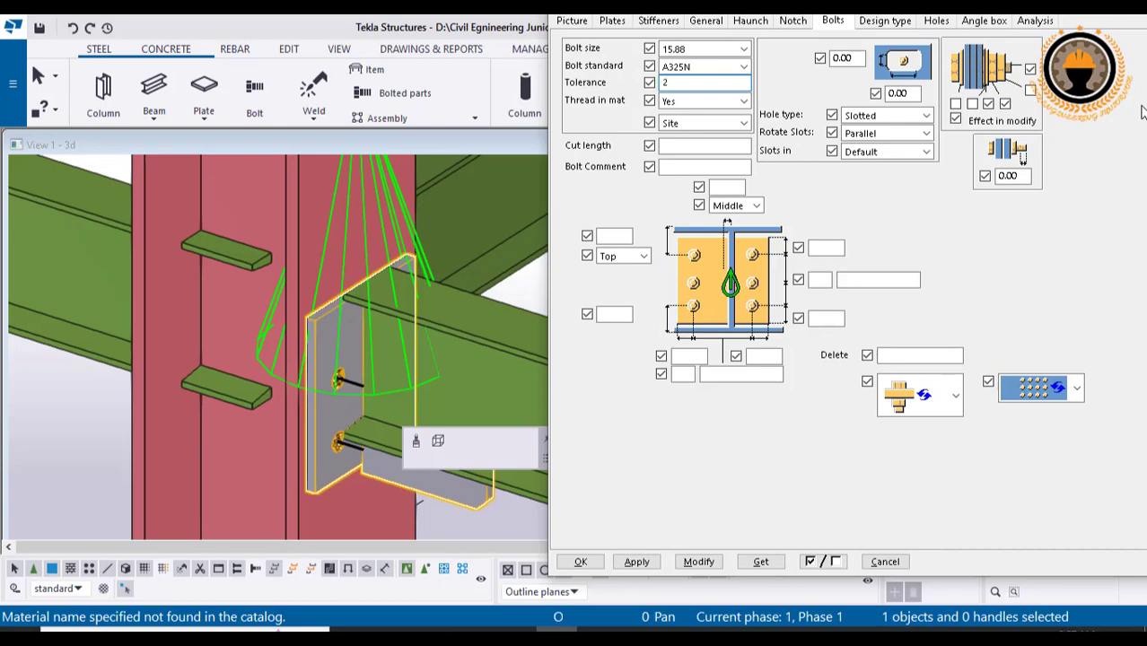
left_click(743, 124)
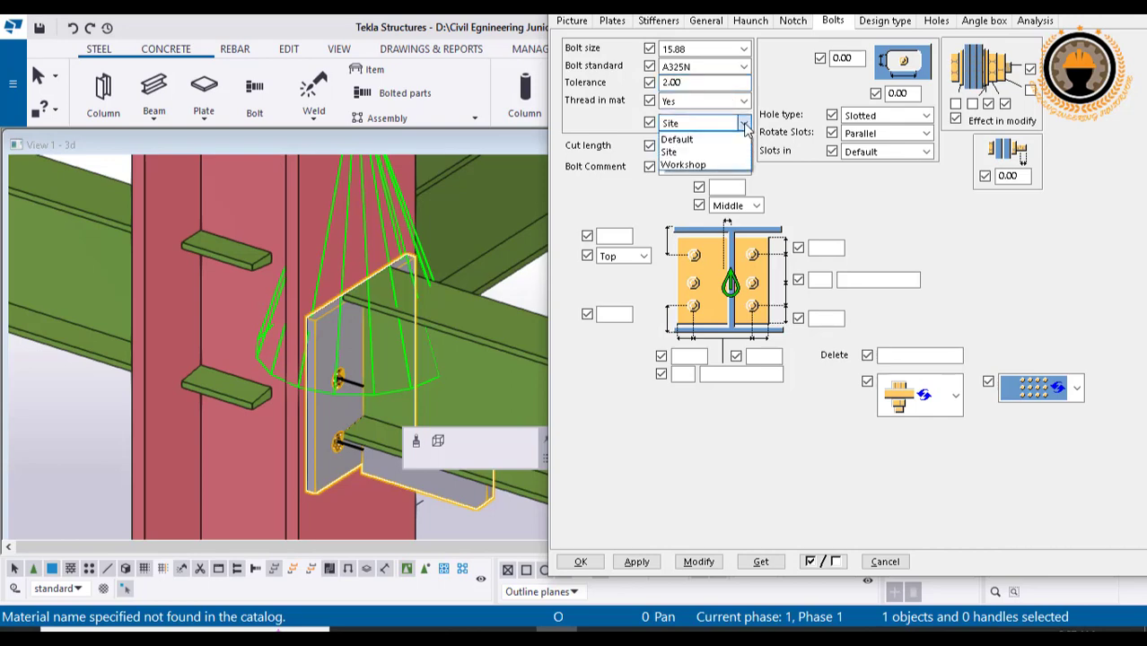
left_click(722, 151)
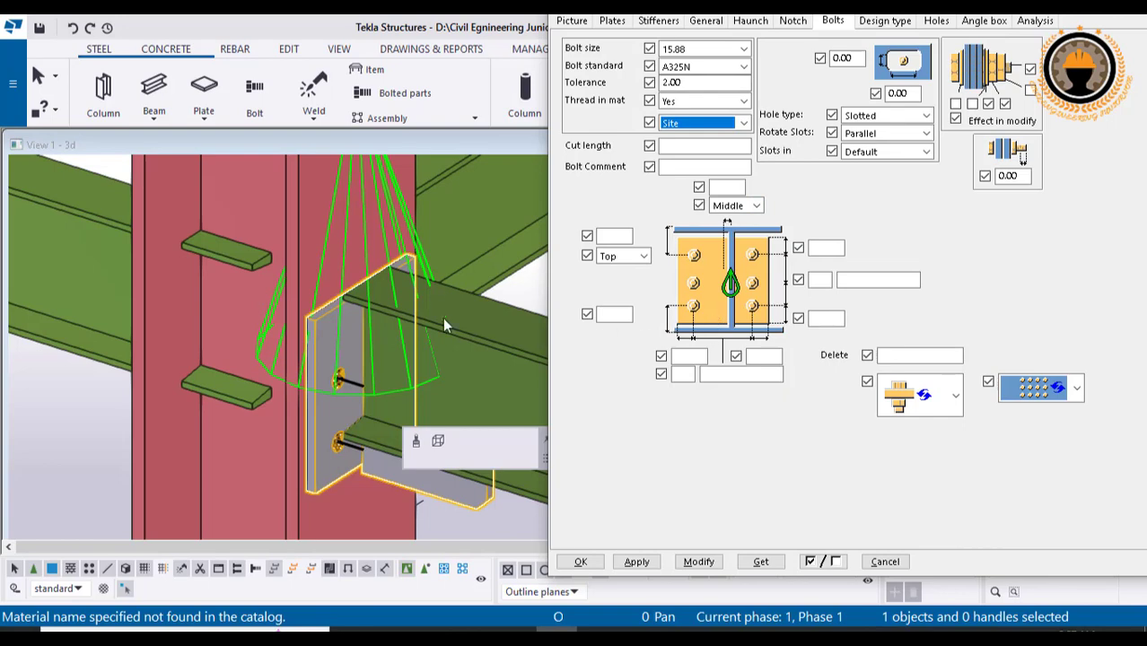
- Set 2 vertical bolt rows at 75 spacing, modify the connection, and check its bolts in the 3D view
left_click(819, 279)
type("2")
left_click(859, 279)
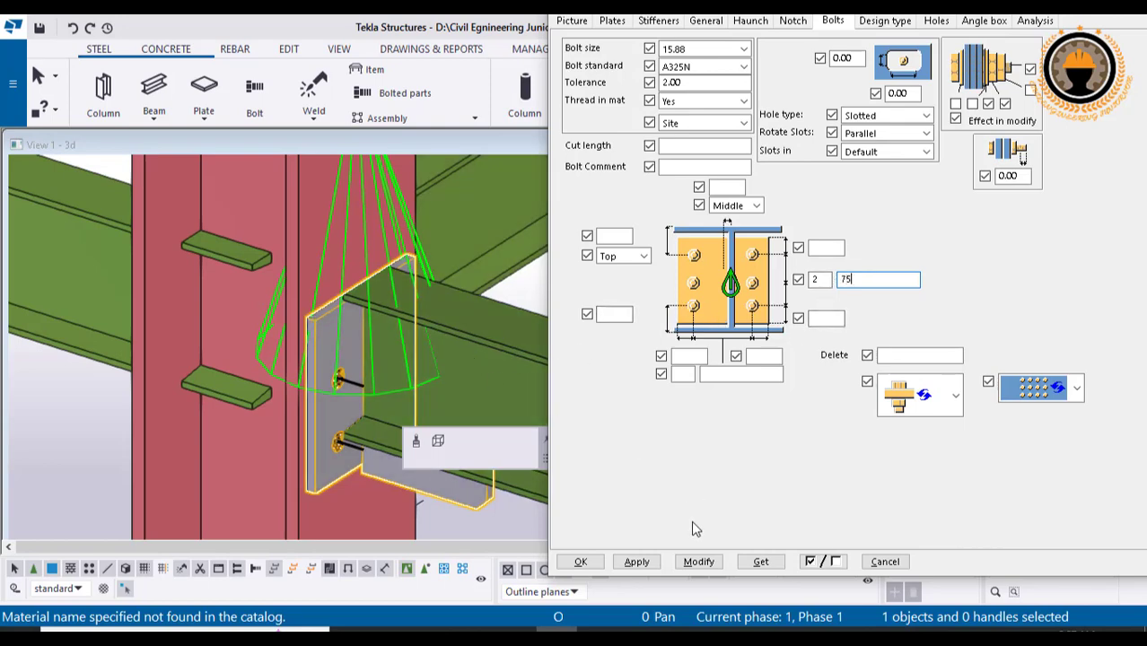
left_click(689, 563)
mouse_move(354, 392)
middle_mouse_down("ctrl")
mouse_move(395, 359)
mouse_move(367, 366)
mouse_move(343, 233)
mouse_move(355, 257)
middle_mouse_up("ctrl")
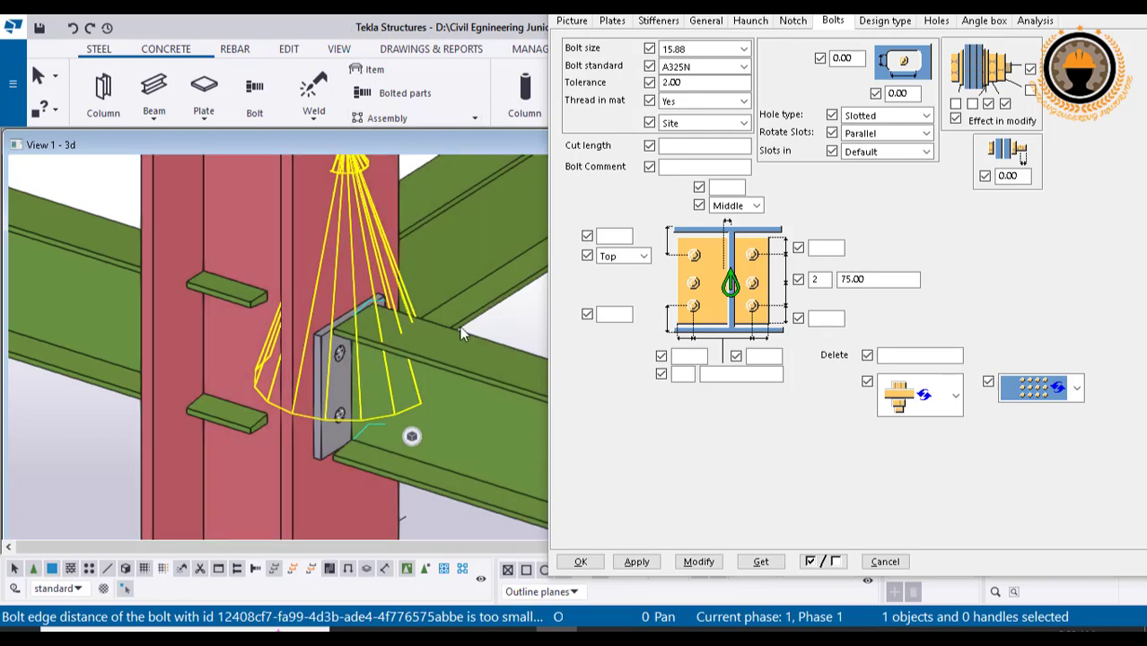
middle_click_drag(358, 379, 361, 410)
scroll(362, 413, "up", 1)
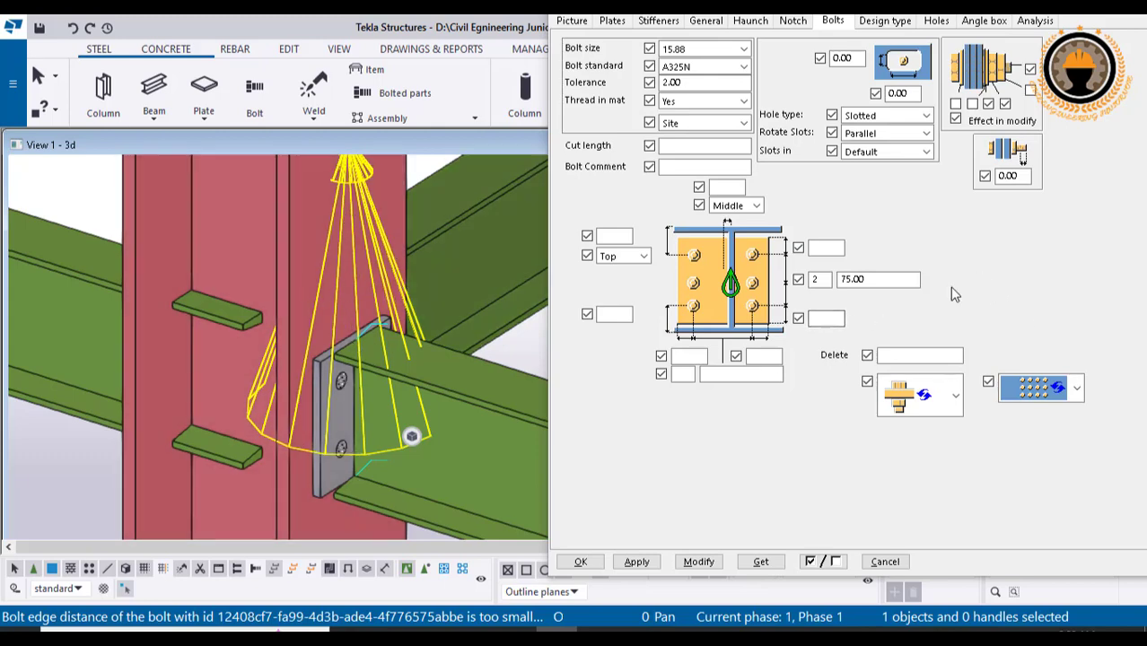
- Set the upper and lower vertical edge distances of the End plate (144) bolt group to 30
left_click(885, 282)
left_click(826, 247)
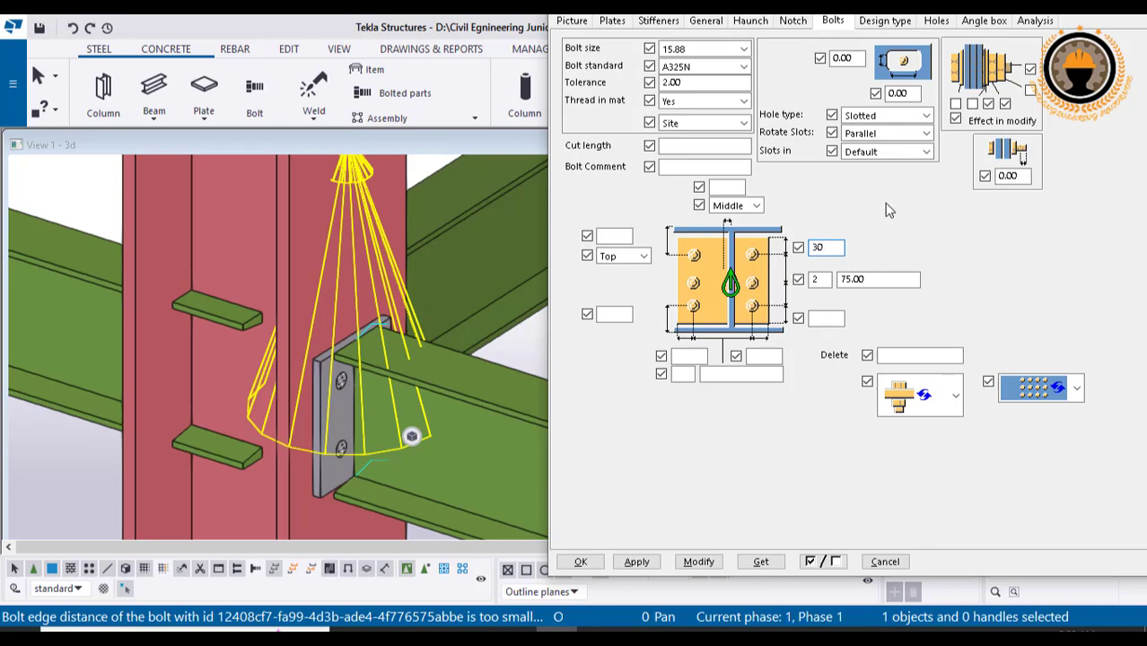
left_click(824, 318)
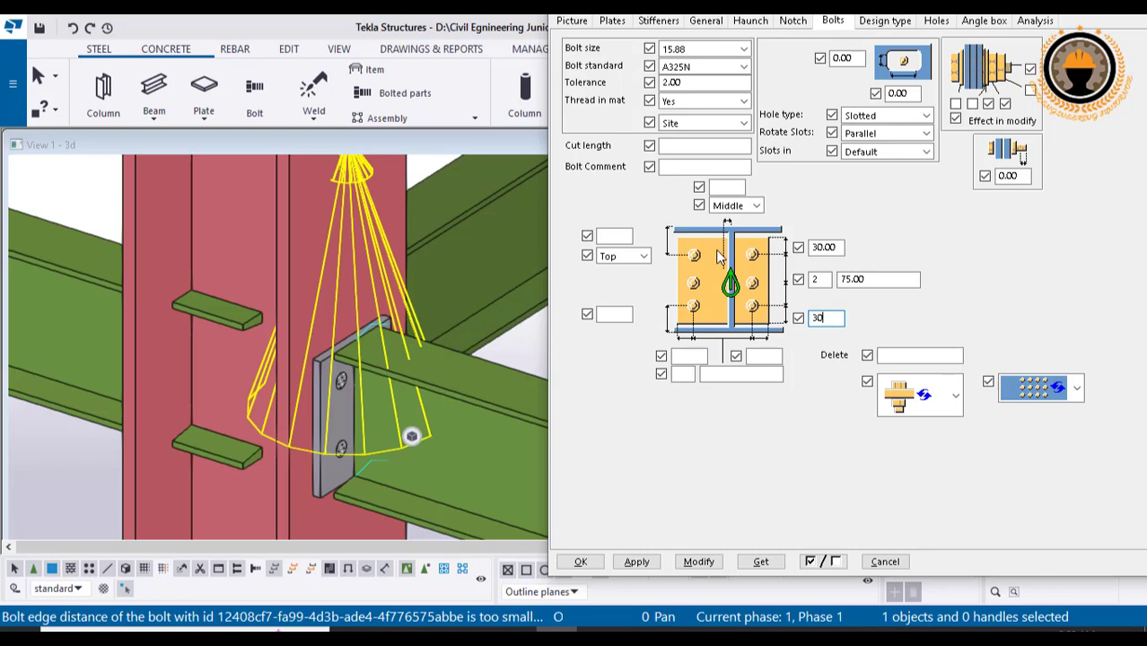
left_click(830, 247)
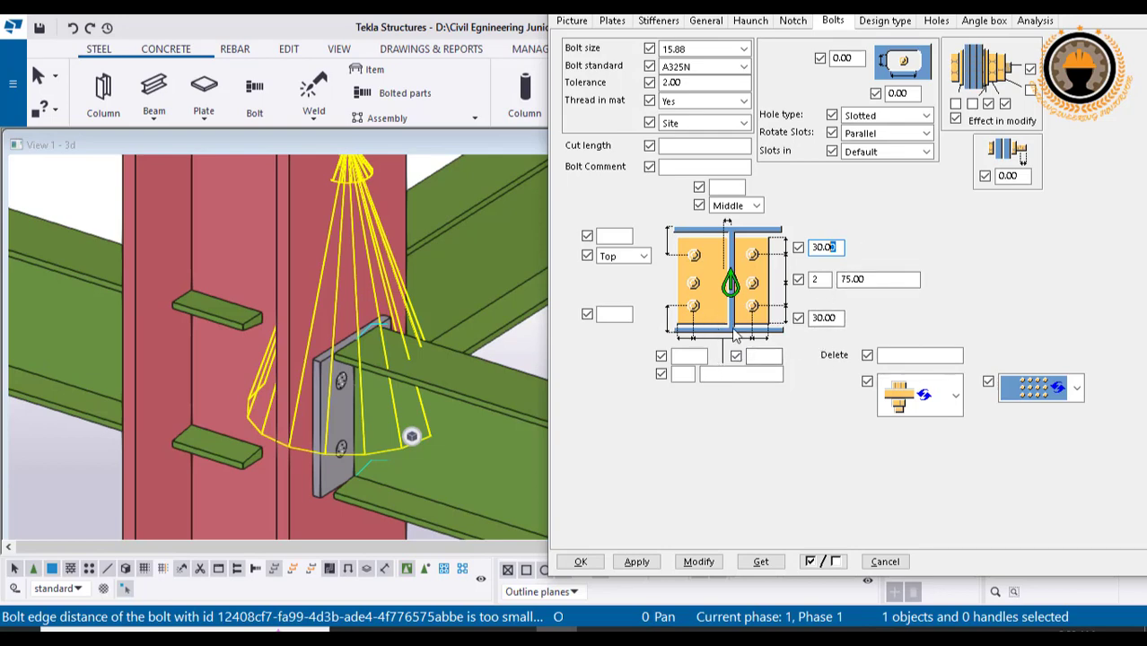
- Set the horizontal bolt spacing to 50 and both horizontal edge distances to 30, and modify the connection
left_click(757, 374)
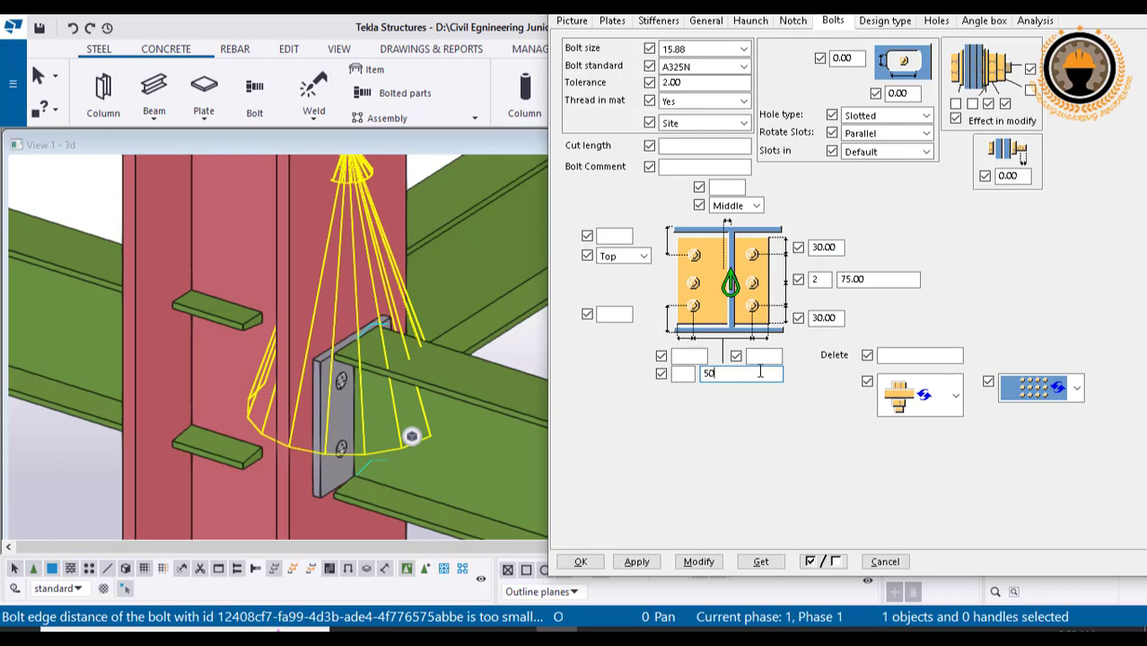
type("50")
left_click(686, 358)
type("30")
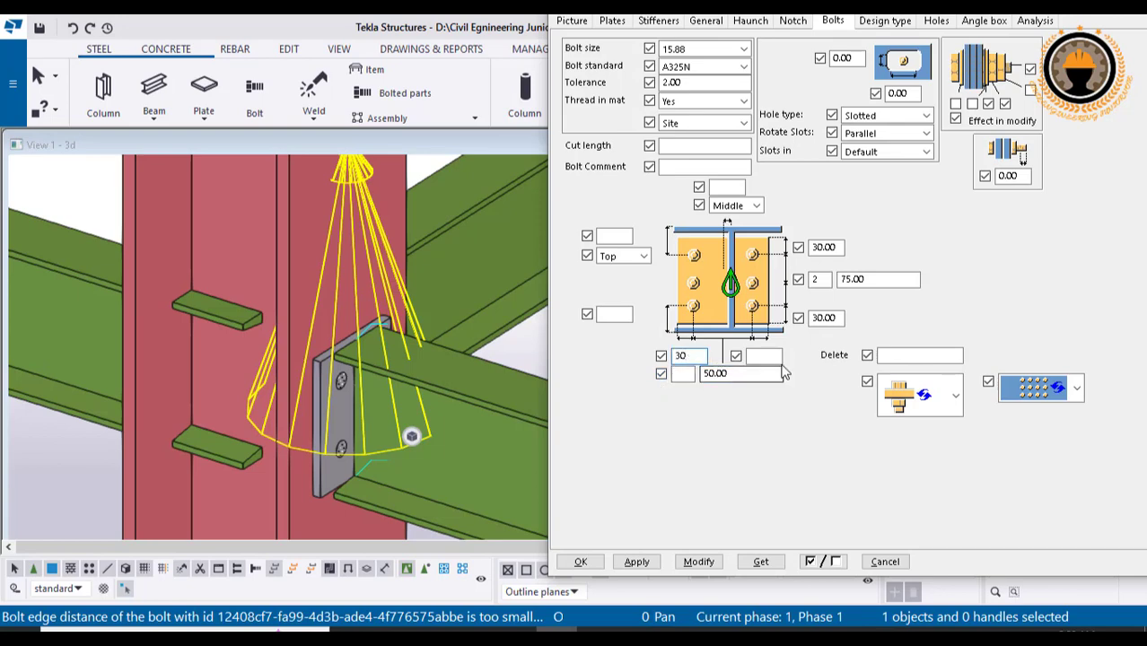
left_click(778, 358)
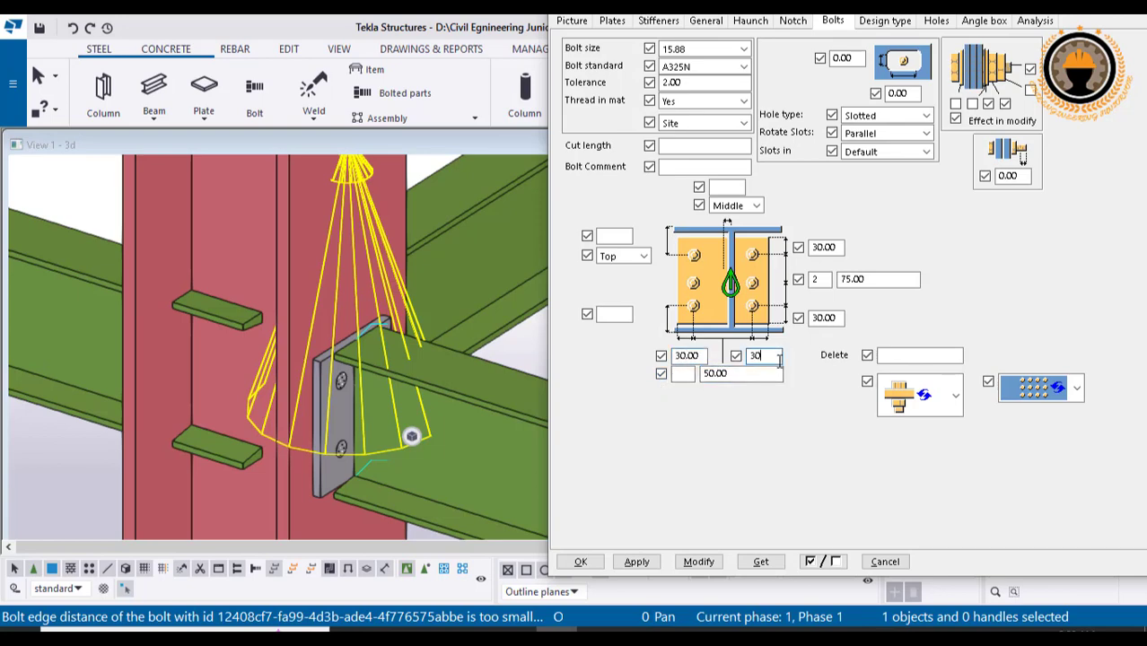
left_click(698, 562)
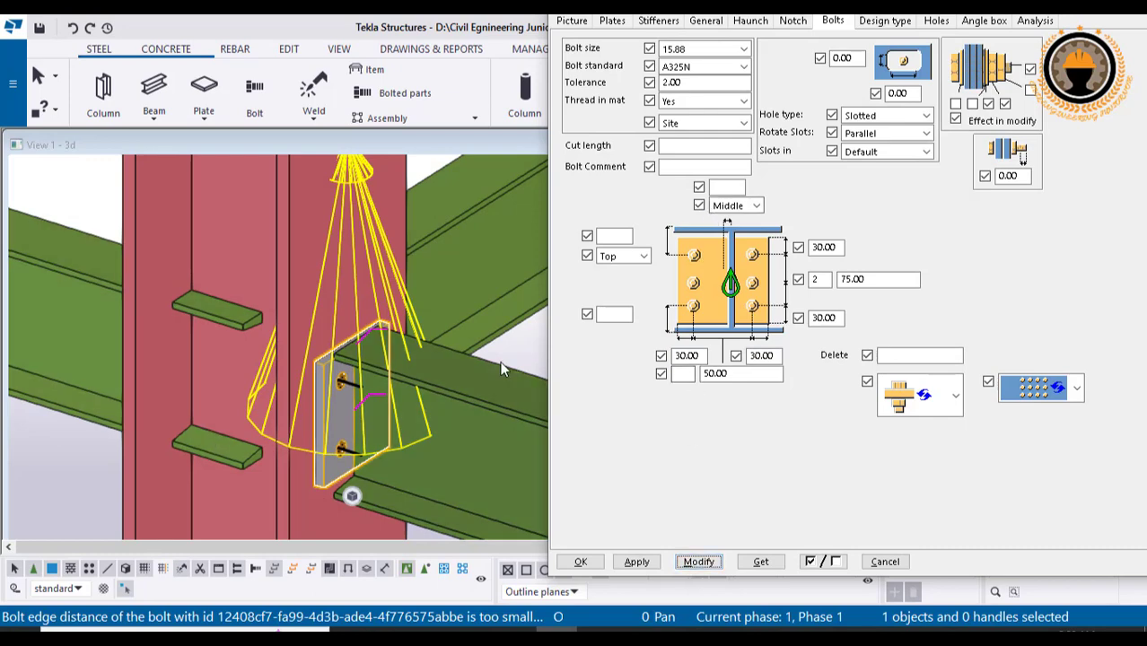
- Change the upper and lower vertical bolt edge distances to 50, modify the connection, and check the plate in the model
scroll(409, 483, "up", 5)
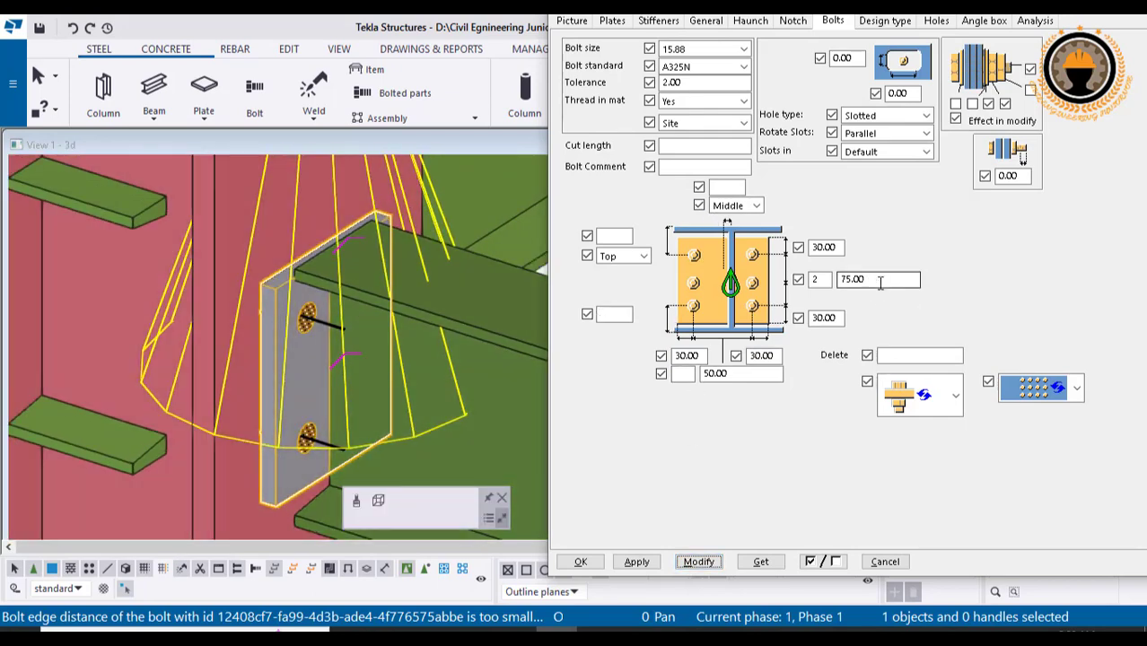
left_click_drag(842, 249, 807, 250)
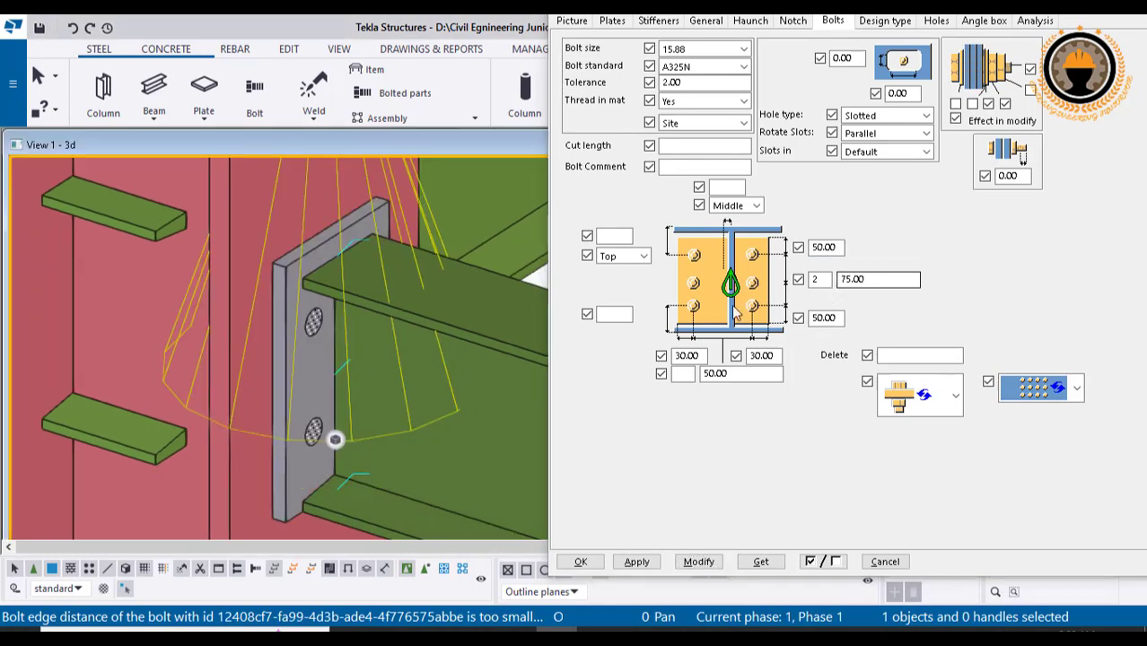
scroll(239, 280, "down", 3)
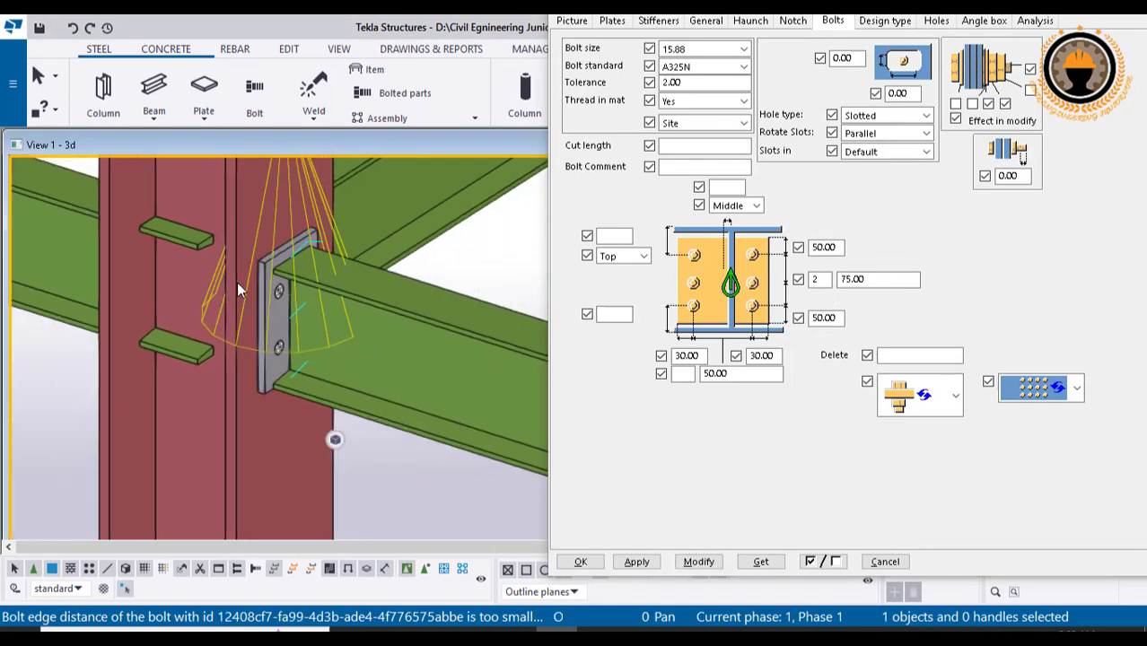
right_click(408, 499)
left_click(444, 362)
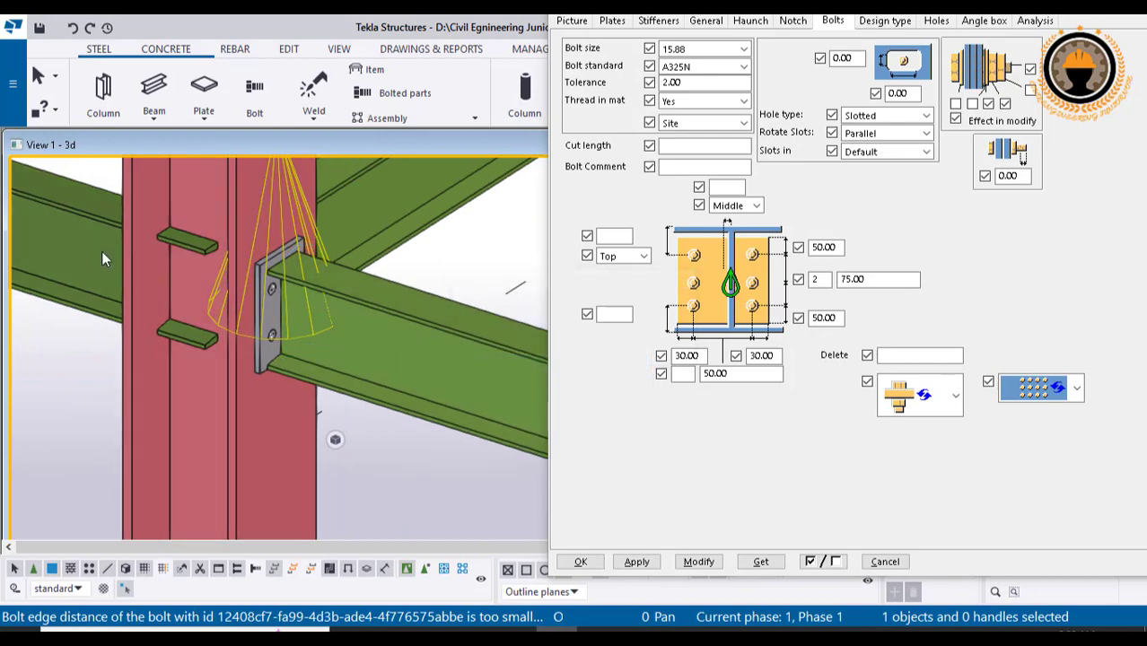
scroll(254, 328, "up", 5)
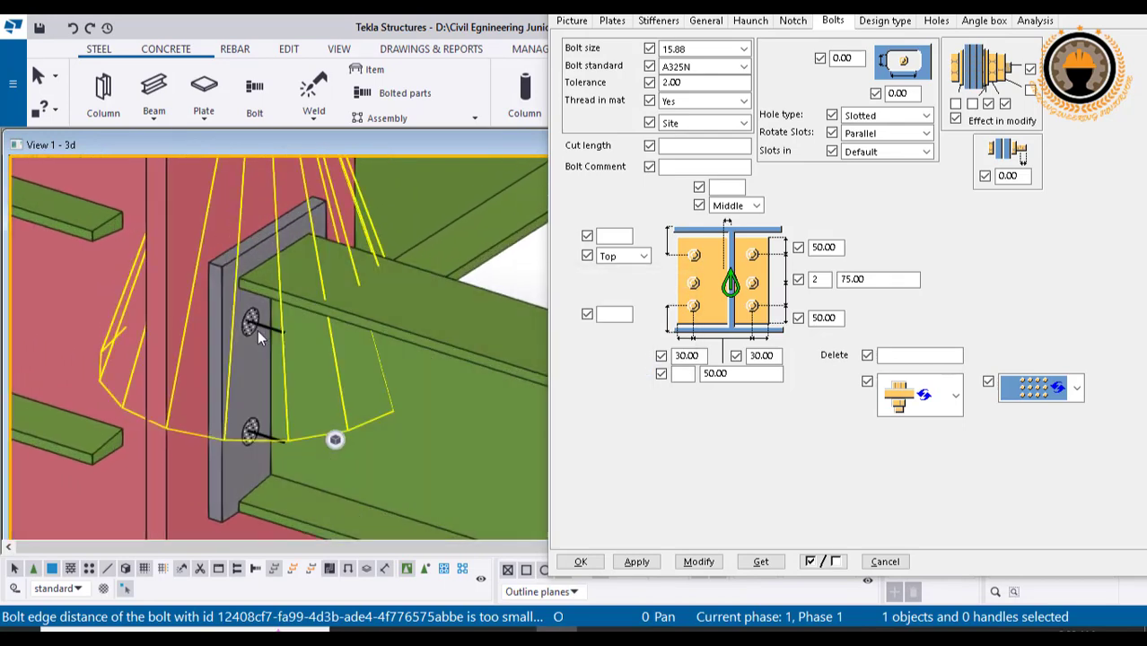
scroll(258, 329, "down", 2)
- Set the bolts in the 3D view to the Exact representation in the view's display settings and apply the change
double_click(482, 284)
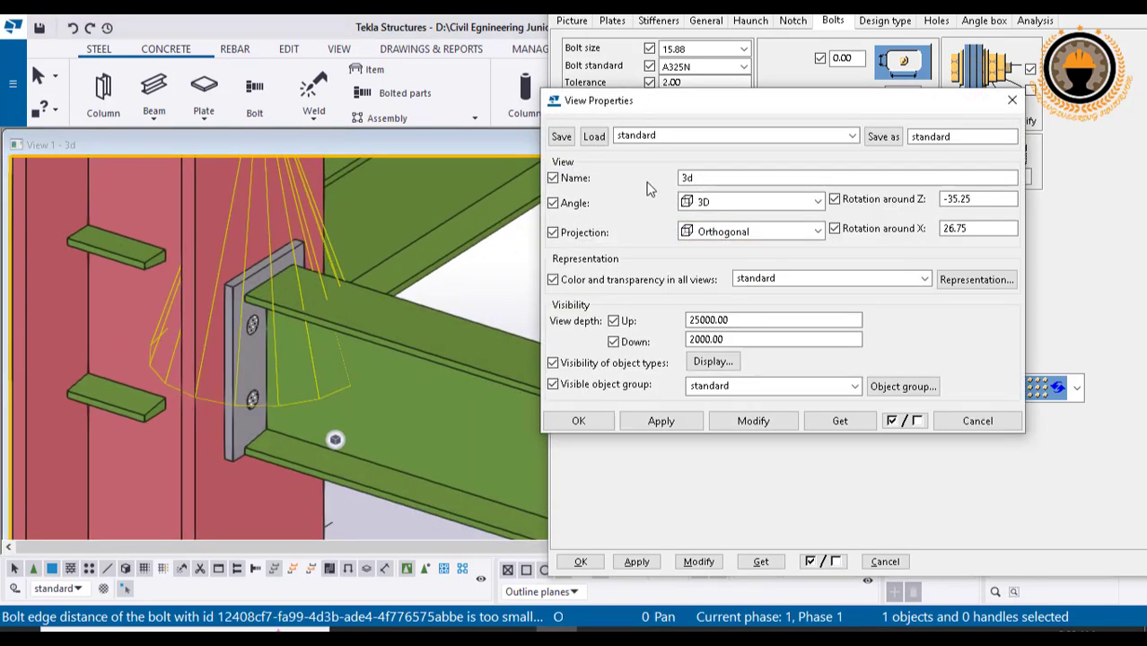
left_click(723, 361)
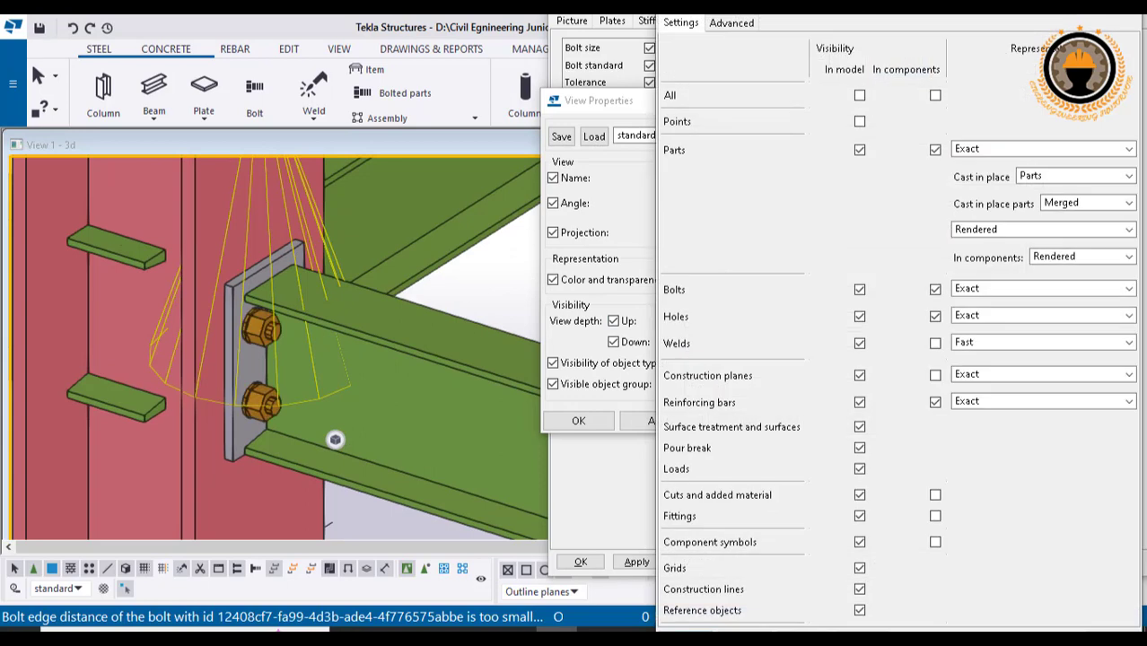
left_click(690, 636)
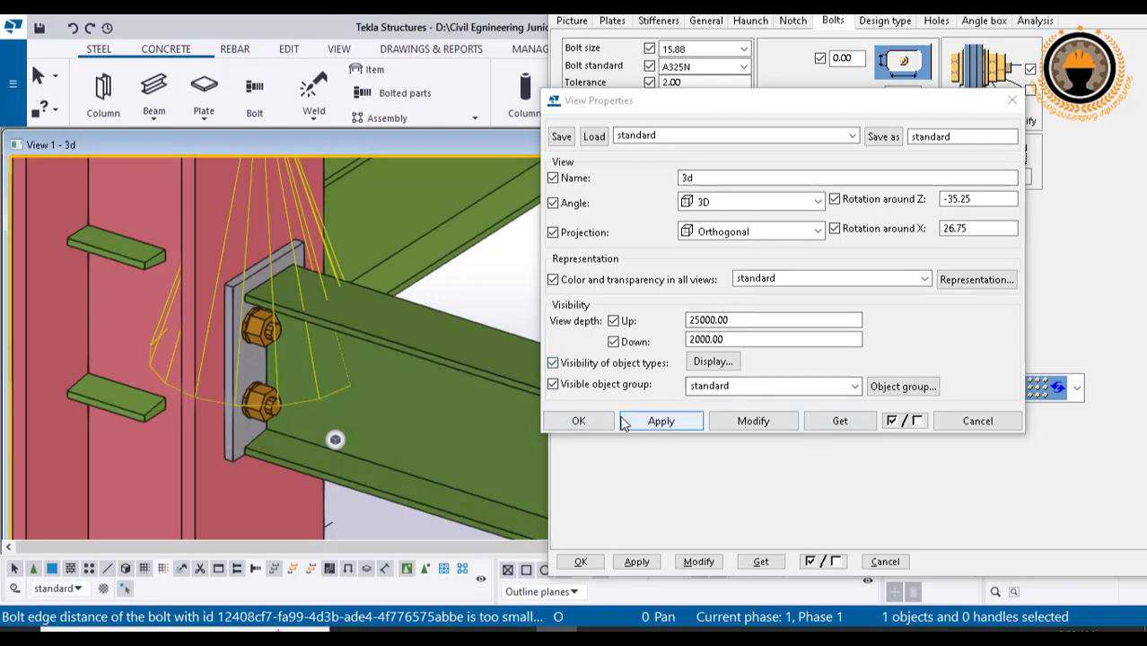
left_click(655, 421)
left_click(579, 421)
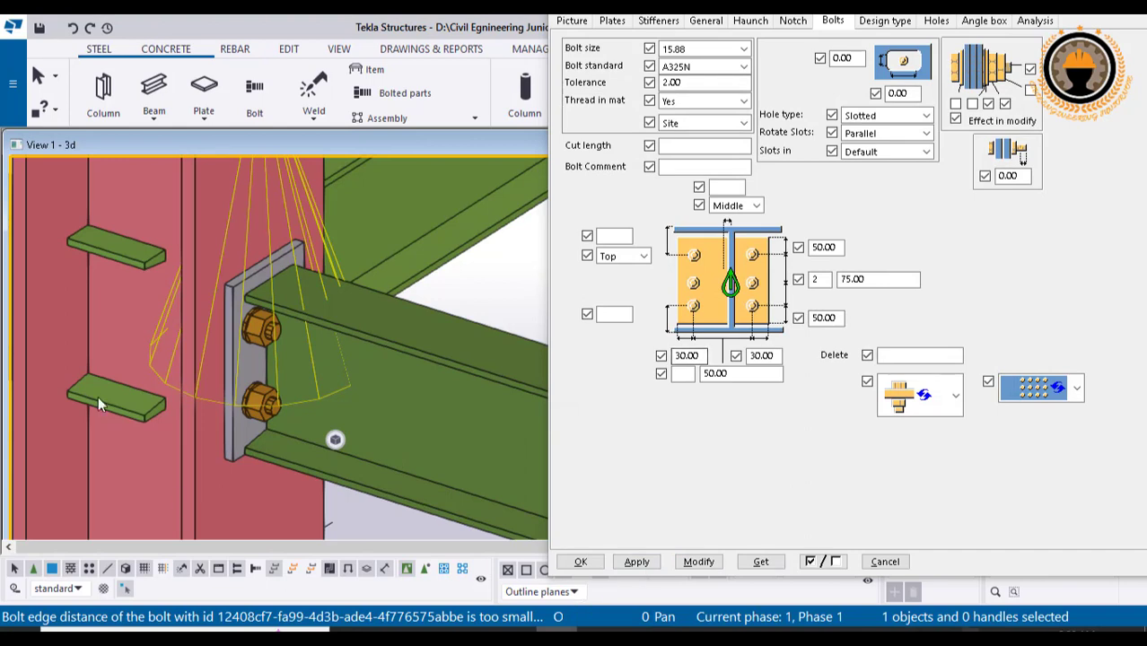
- Inspect the bolted end plate in the model, and apply and close the End plate (144) connection properties
mouse_move(98, 396)
middle_mouse_down("ctrl")
mouse_move(190, 372)
mouse_move(452, 376)
mouse_move(373, 325)
mouse_move(214, 348)
mouse_move(242, 344)
mouse_move(304, 387)
mouse_move(359, 399)
middle_mouse_up("ctrl")
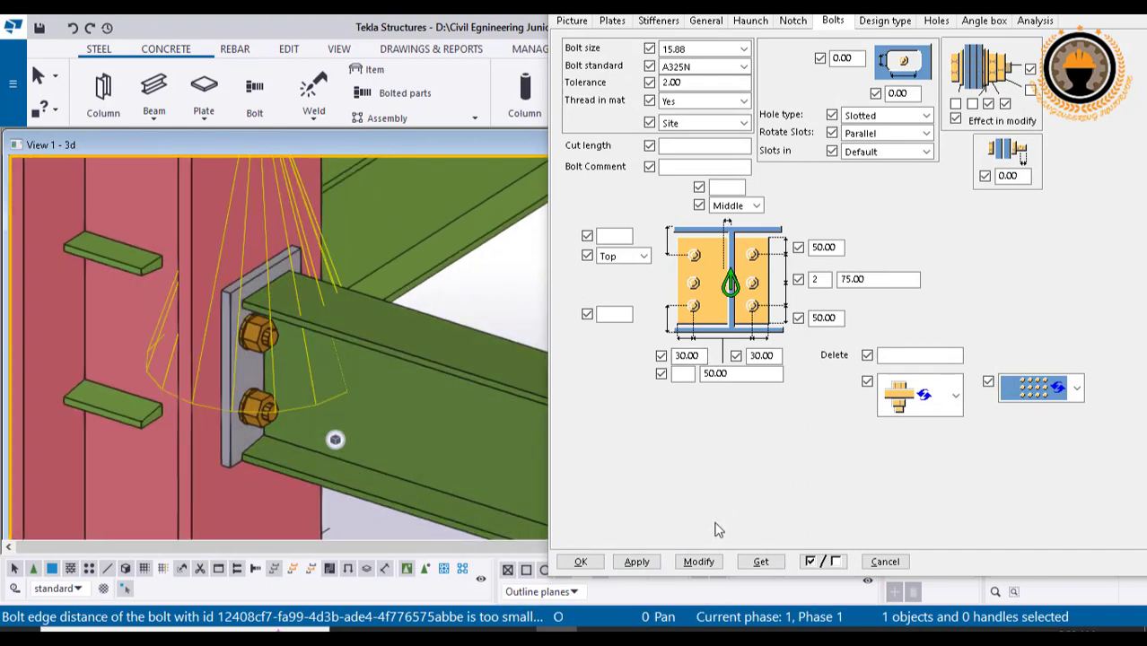
left_click(637, 562)
left_click(581, 562)
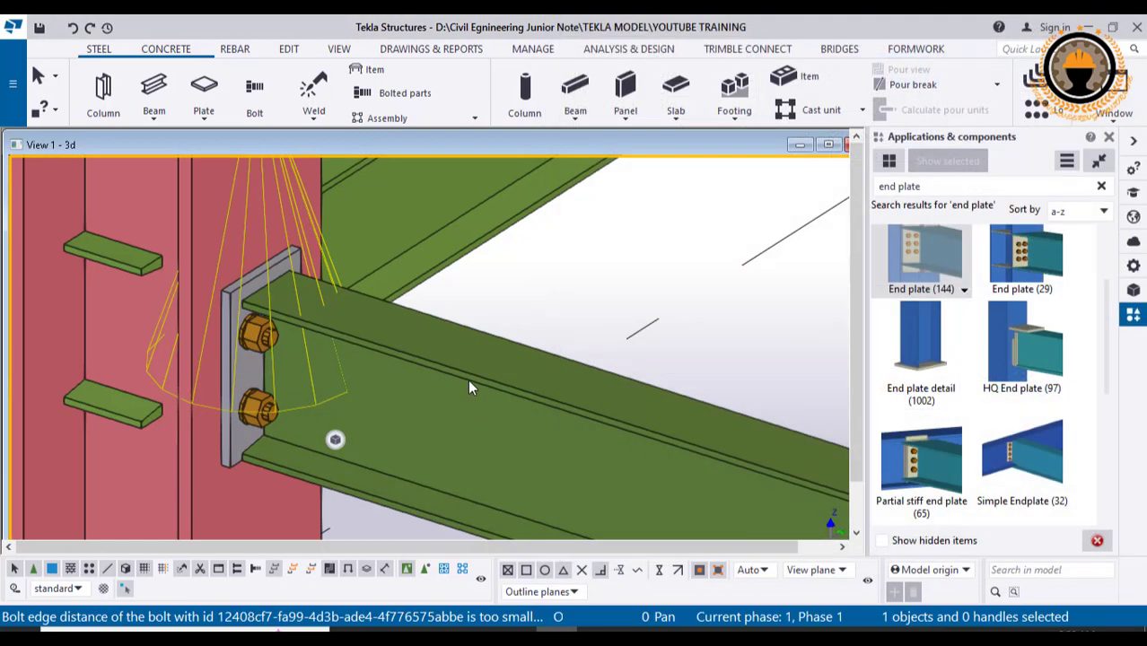
- Add an End plate (144) connection between the same column and the beam on its opposite side
scroll(467, 386, "down", 6)
scroll(531, 421, "up", 1)
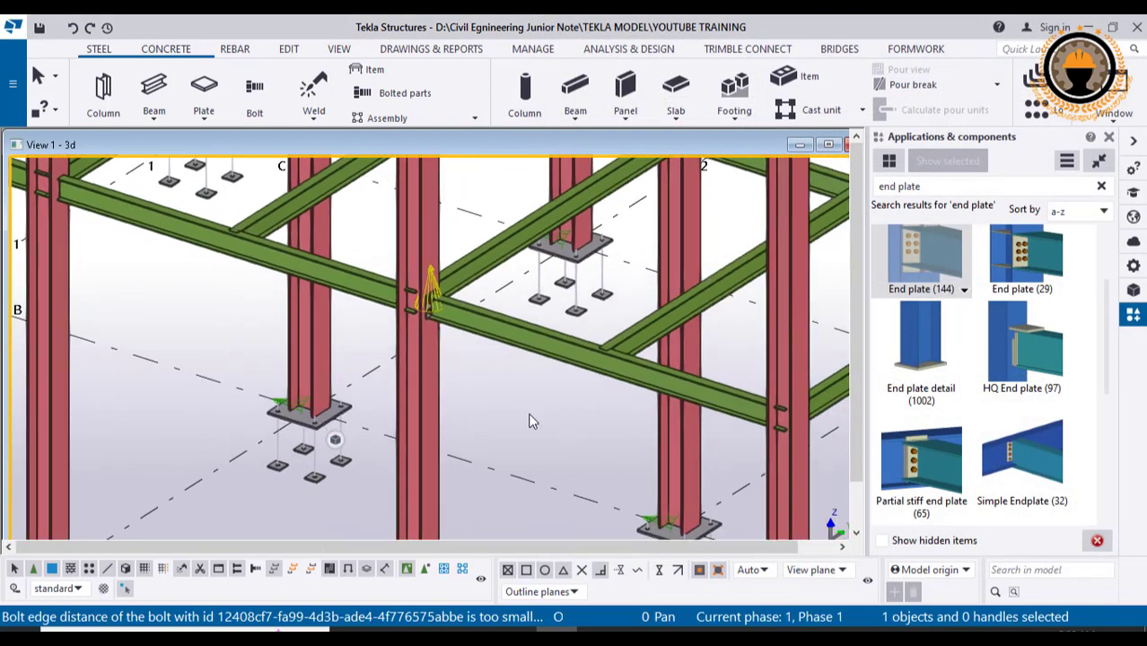
scroll(555, 447, "up", 1)
left_click(911, 279)
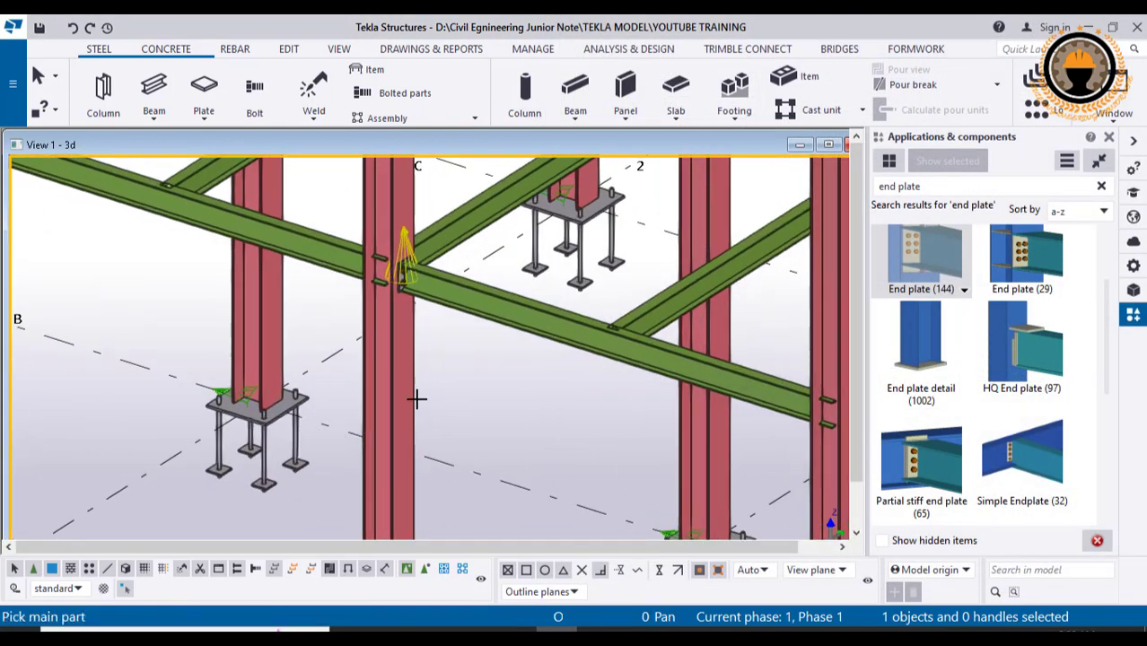
scroll(409, 397, "down", 2)
scroll(366, 378, "up", 2)
left_click(405, 354)
left_click(358, 290)
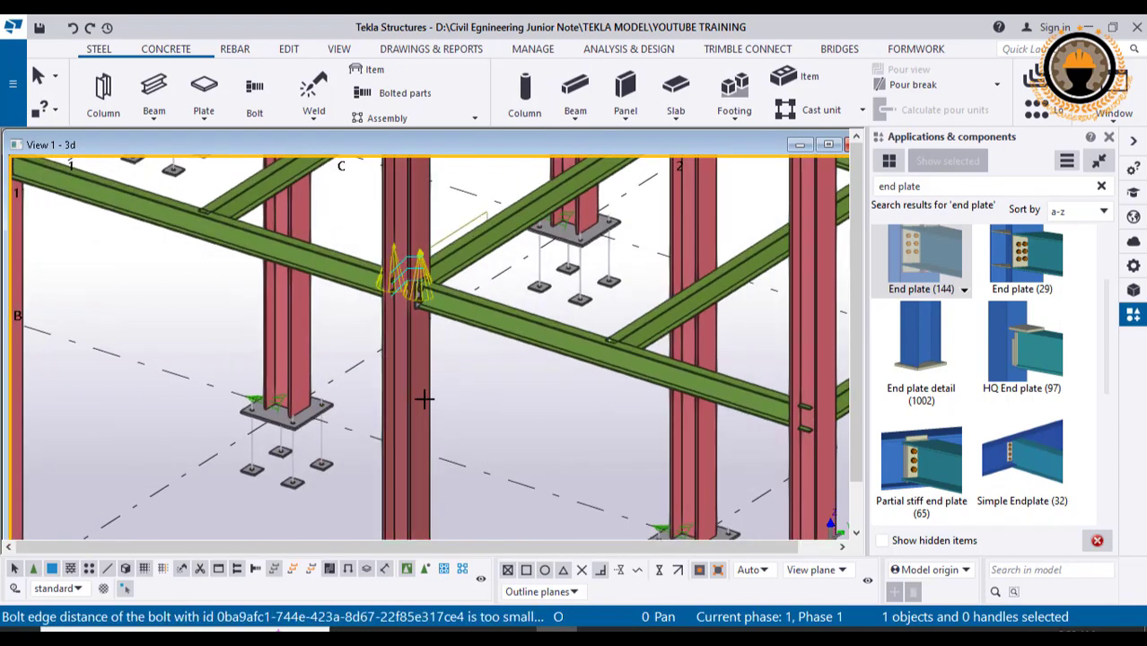
- Add End plate (144) connections between the lower-level corner column and the two beams framing into it
scroll(322, 306, "down", 2)
scroll(387, 346, "down", 3)
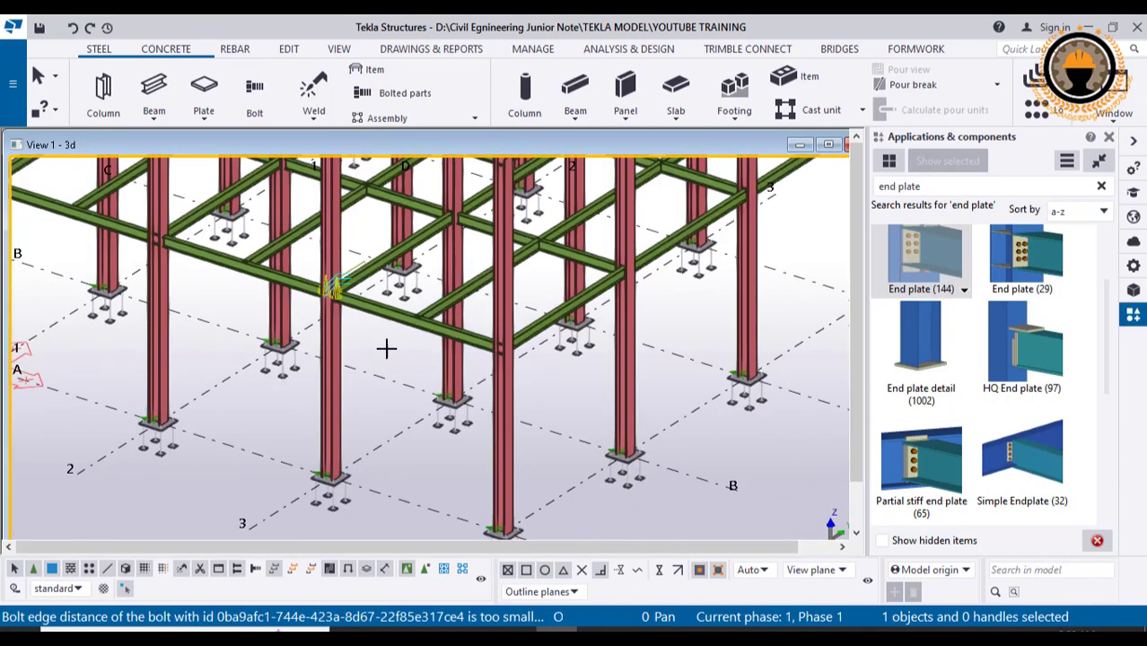
scroll(507, 355, "up", 3)
left_click(497, 358)
left_click(453, 310)
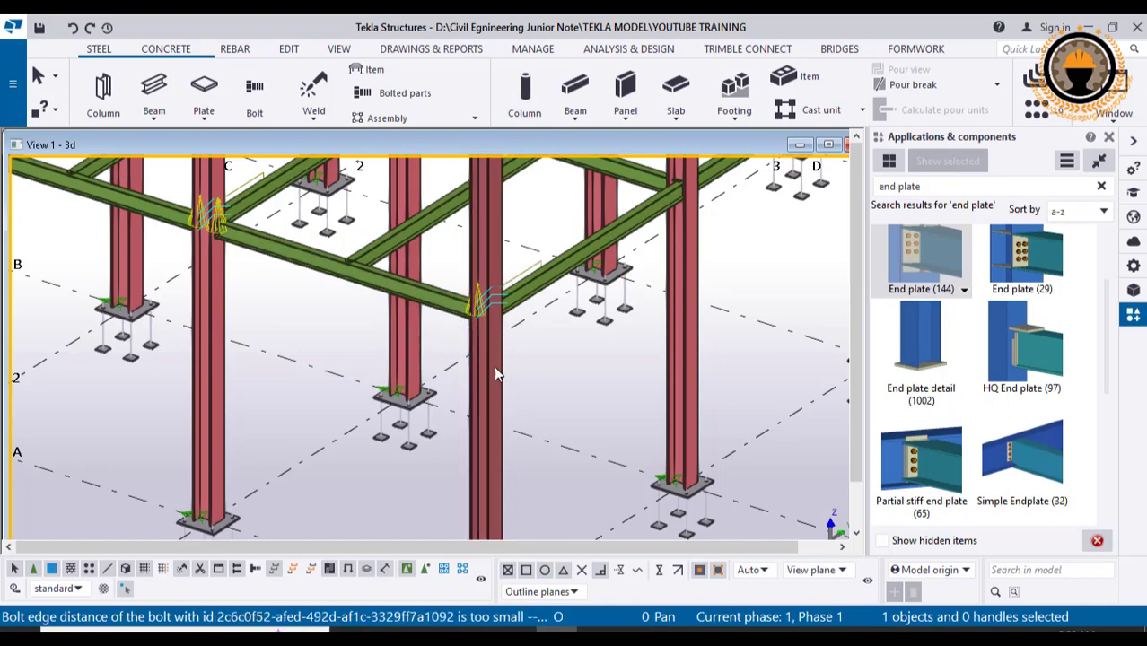
left_click(495, 367)
left_click(541, 283)
scroll(515, 401, "down", 3)
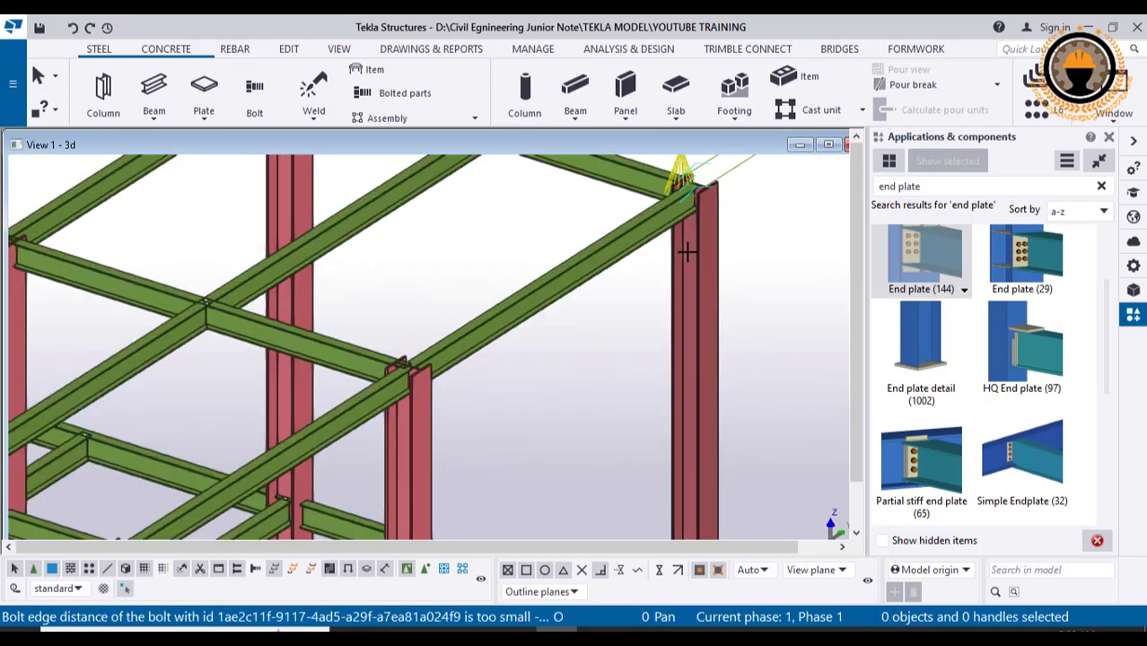
- Add End plate (144) connections between the next three outer columns and the roof-level beams framing into them
scroll(690, 255, "down", 3)
scroll(579, 319, "up", 3)
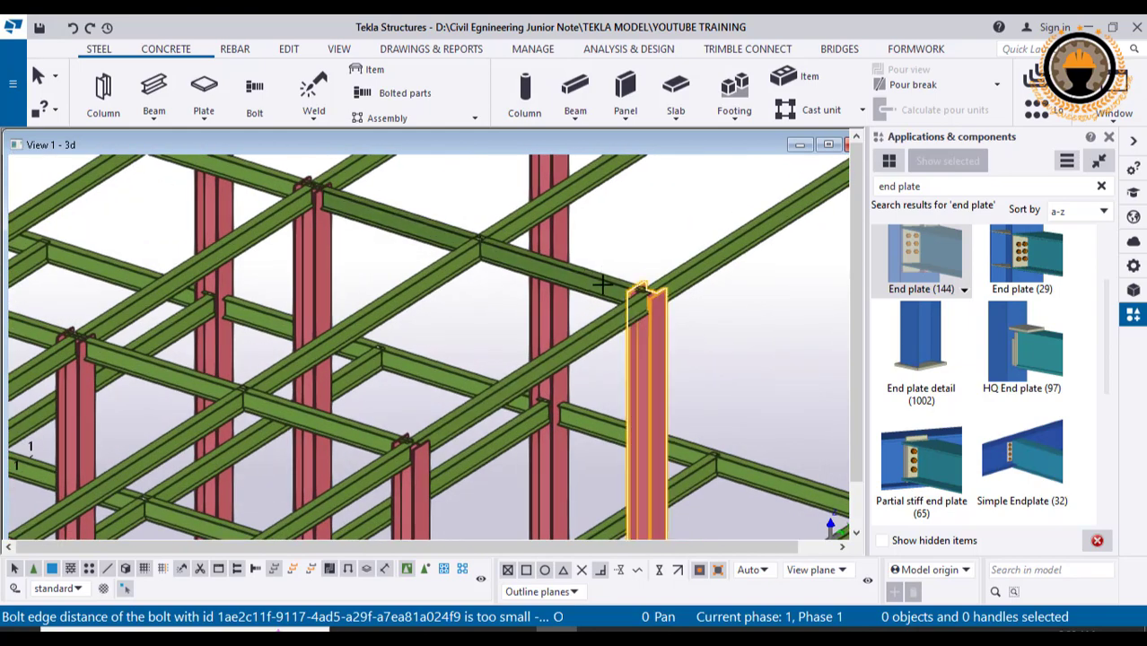
left_click(606, 284)
scroll(614, 267, "down", 3)
scroll(497, 406, "up", 1)
scroll(497, 406, "up", 2)
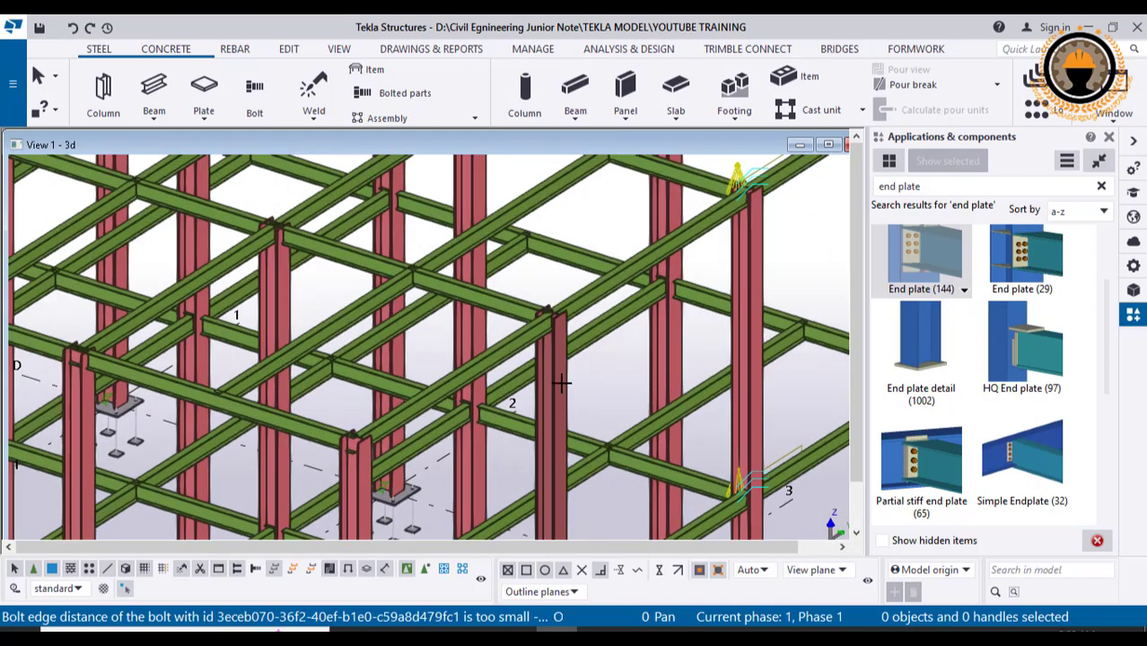
left_click(561, 384)
left_click(518, 302)
scroll(575, 292, "down", 3)
scroll(489, 353, "up", 5)
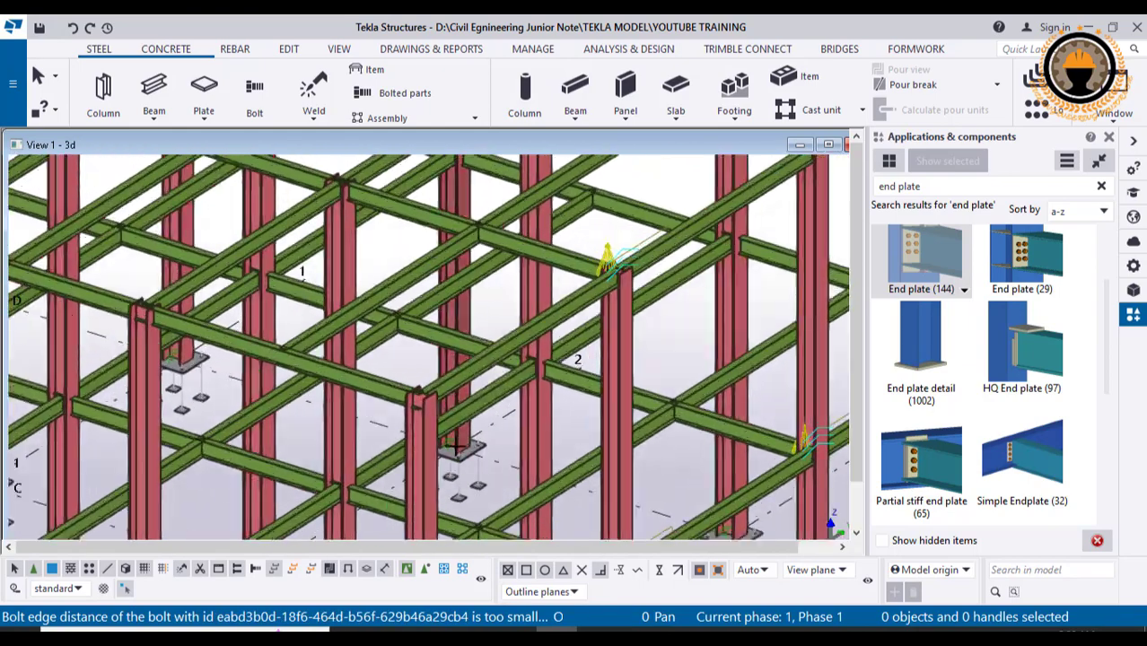
left_click(420, 425)
left_click(378, 384)
scroll(606, 352, "down", 1)
scroll(606, 352, "up", 3)
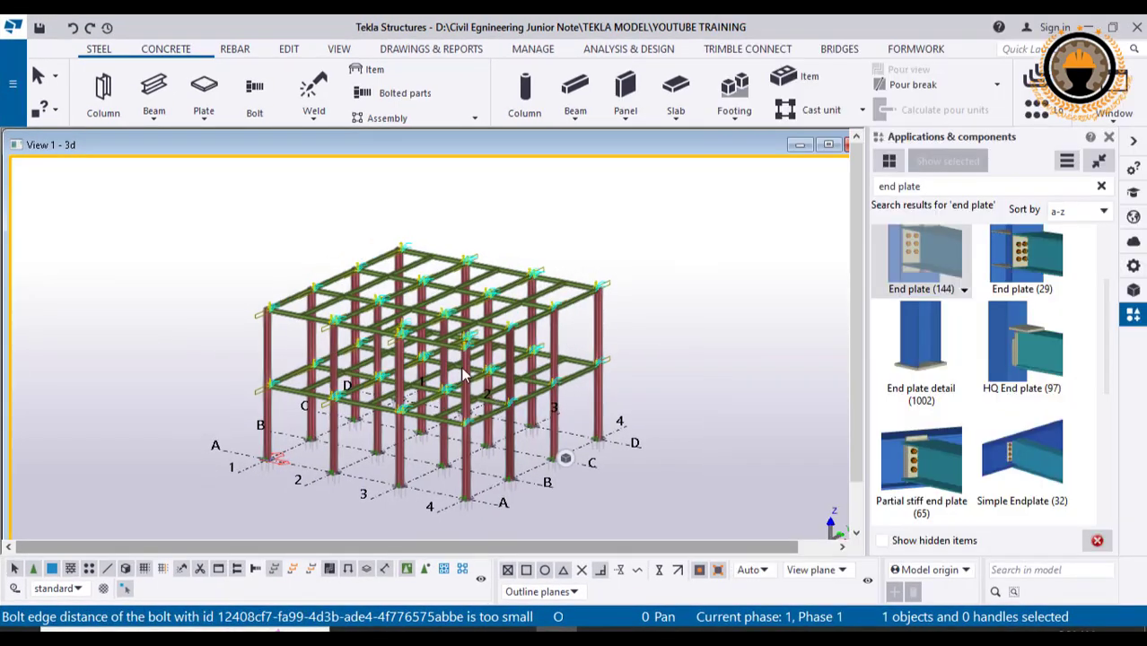
- Turn off the visibility of component symbols in the 3D view's display settings for the completed steel frame
scroll(523, 431, "up", 2)
scroll(651, 492, "up", 4)
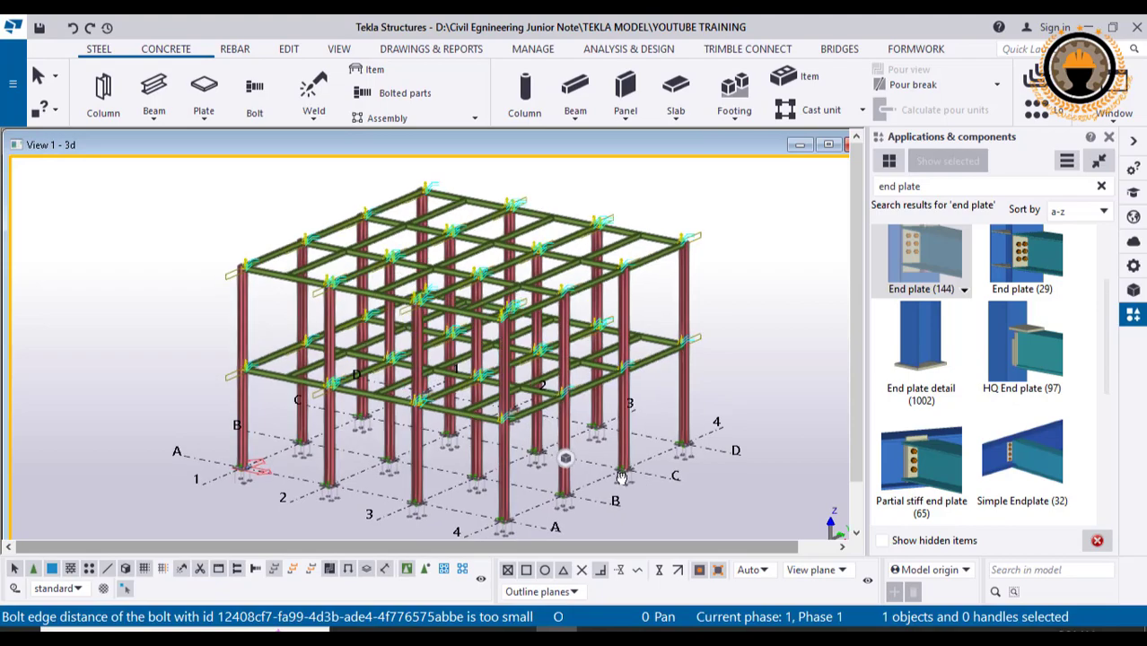
scroll(621, 303, "up", 3)
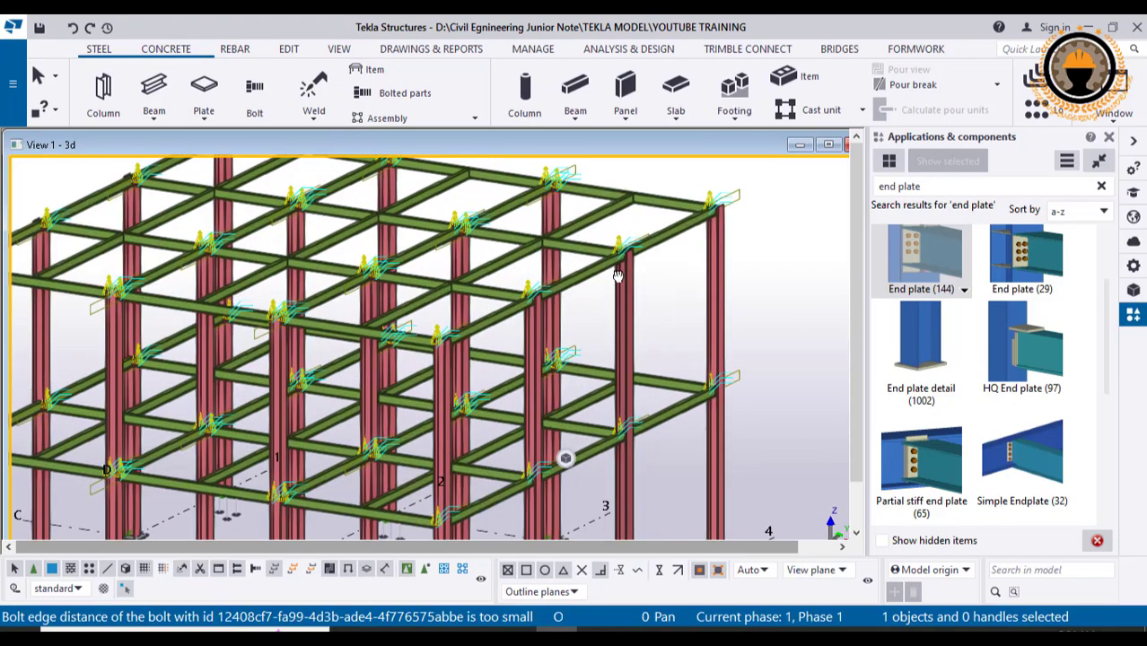
scroll(150, 368, "up", 4)
scroll(148, 361, "up", 5)
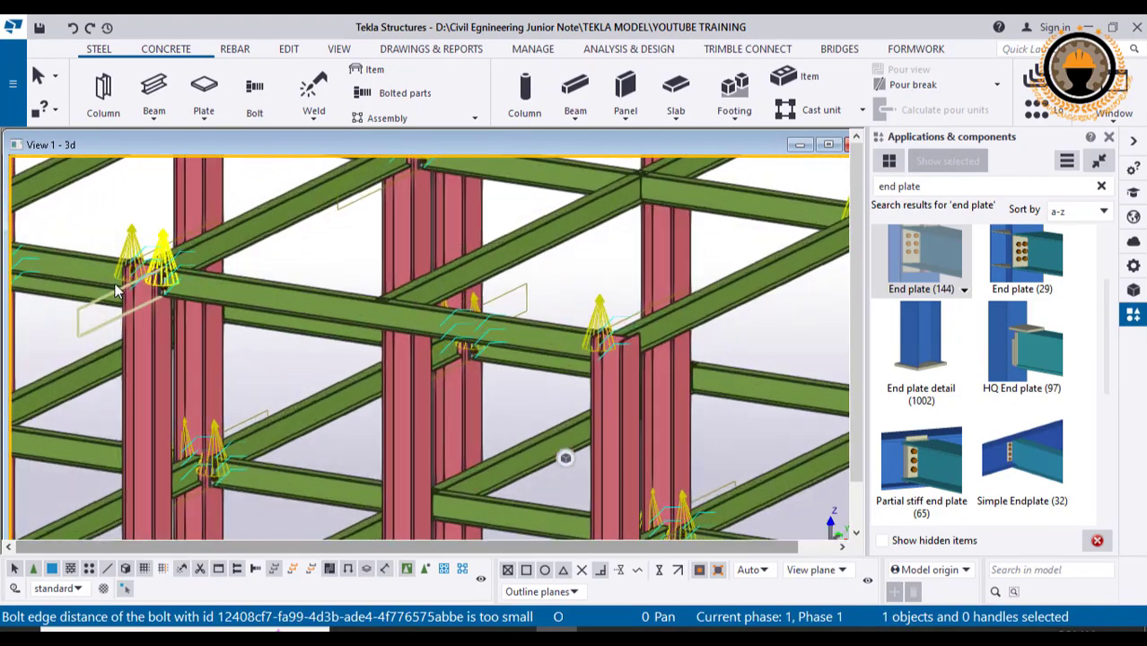
double_click(664, 241)
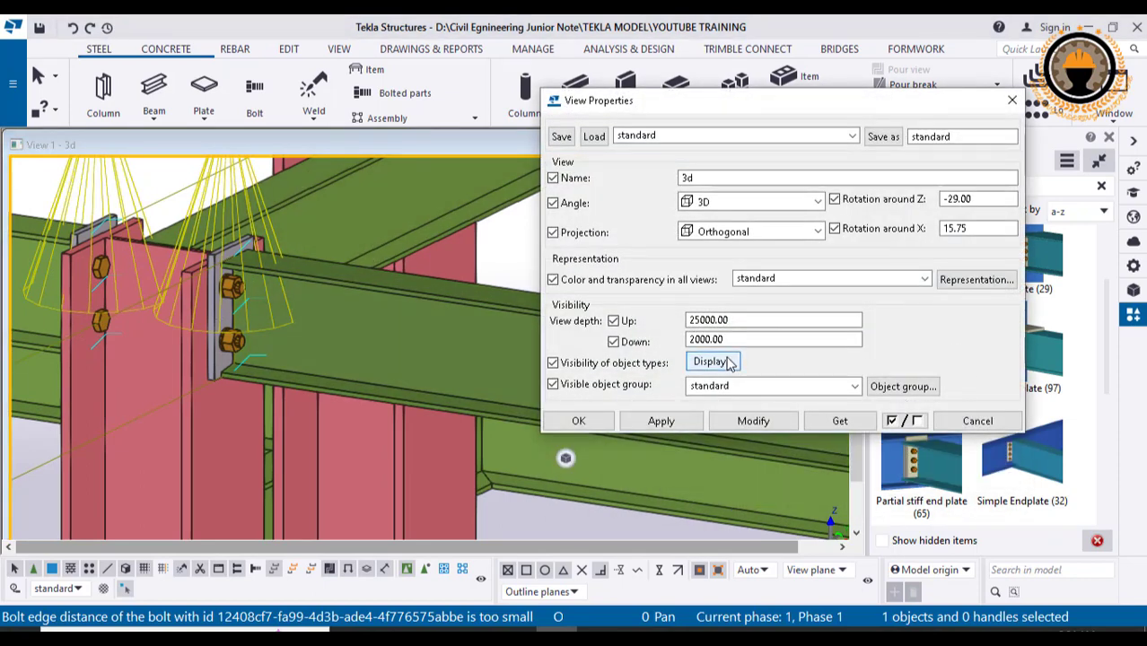
left_click(711, 362)
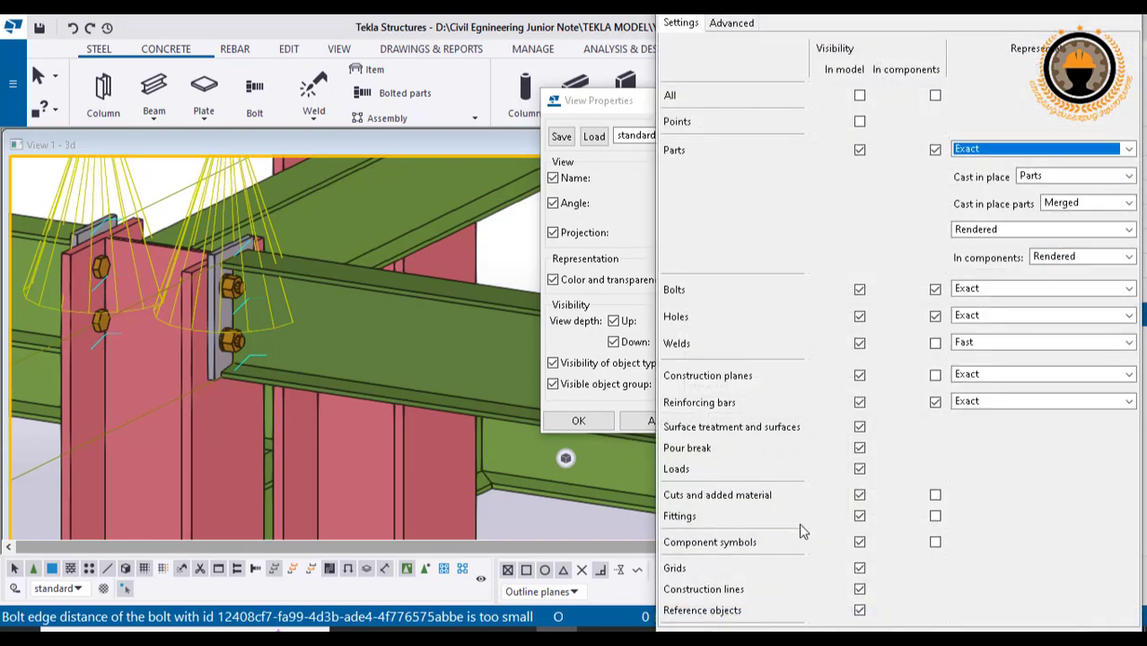
left_click(860, 543)
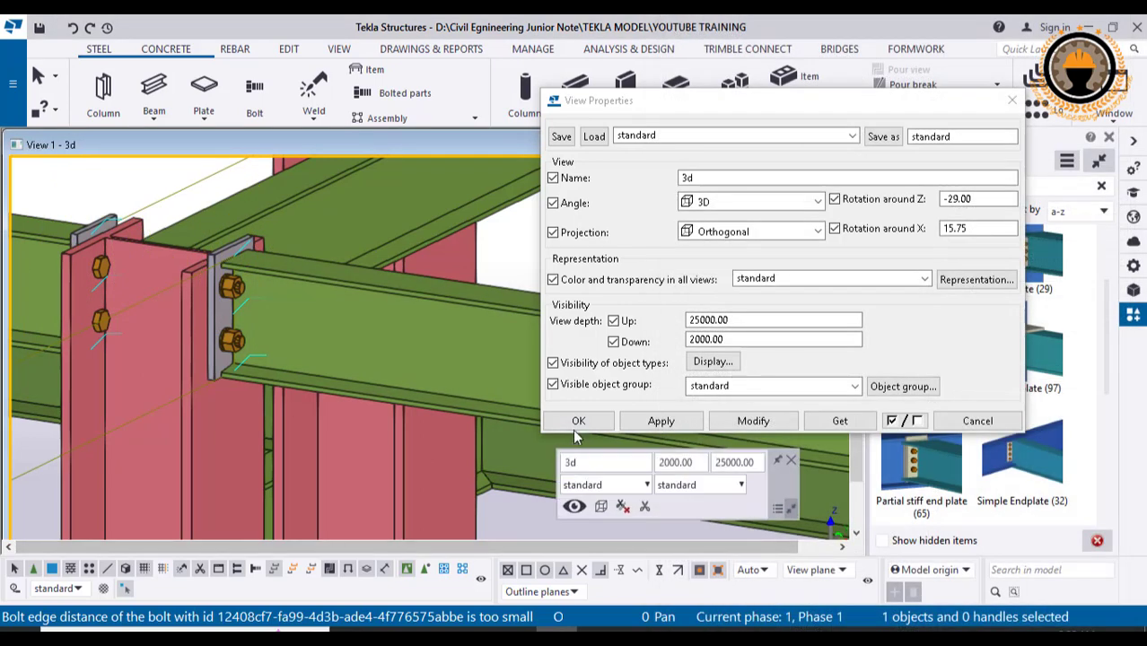
left_click(574, 427)
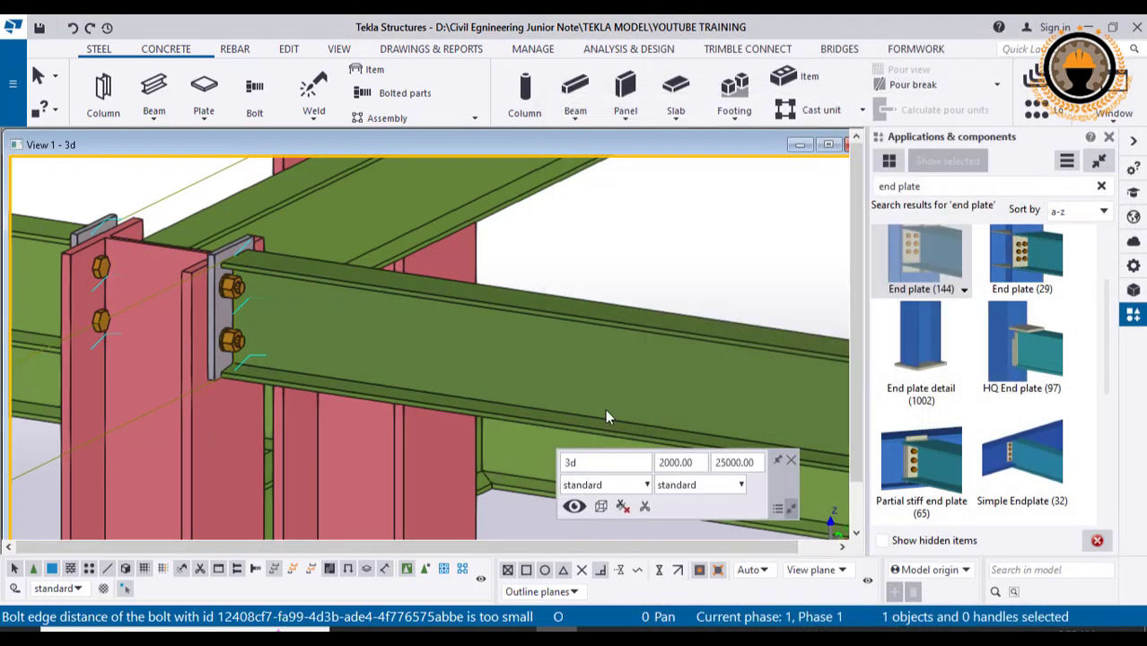
- Refresh the 3D view to apply the component symbol visibility setting across the whole steel frame
scroll(624, 262, "down", 6)
scroll(539, 278, "down", 5)
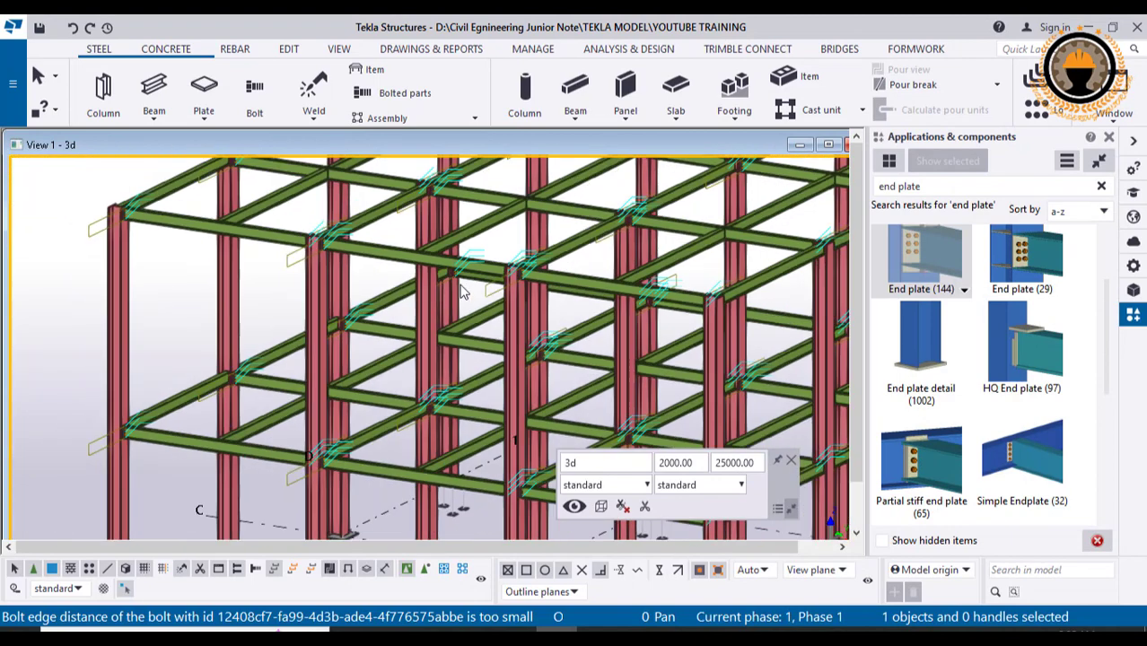
right_click(199, 280)
left_click(276, 383)
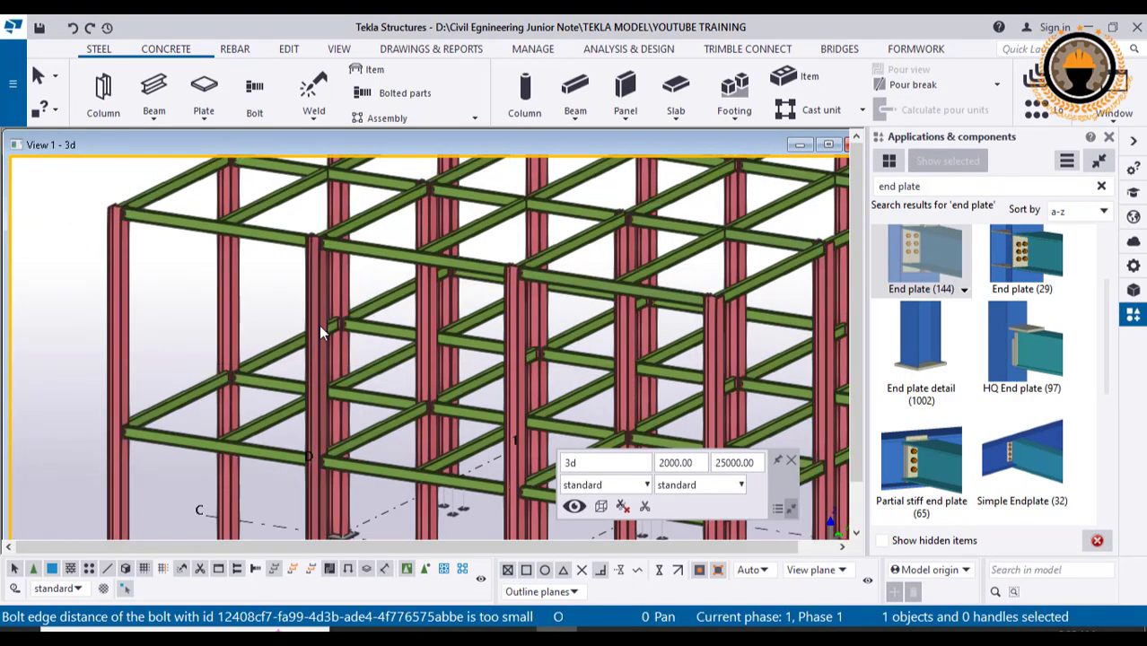
- Inspect the end plates and bolts at the roof-level beam-to-column joints across the steel frame
scroll(322, 321, "down", 5)
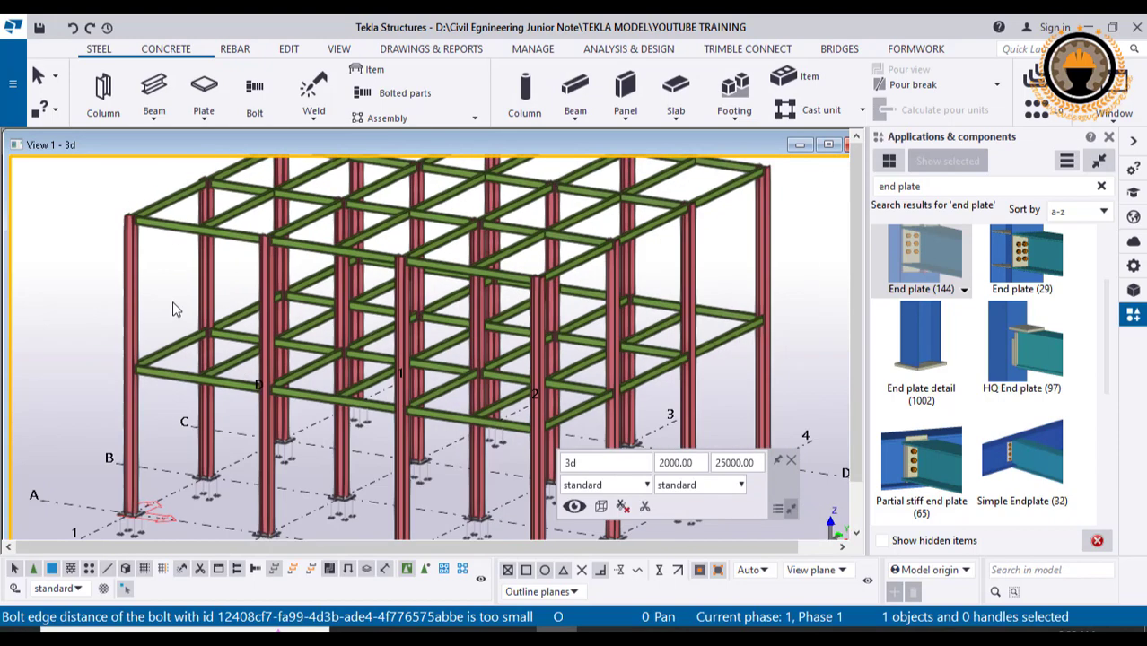
scroll(600, 393, "up", 10)
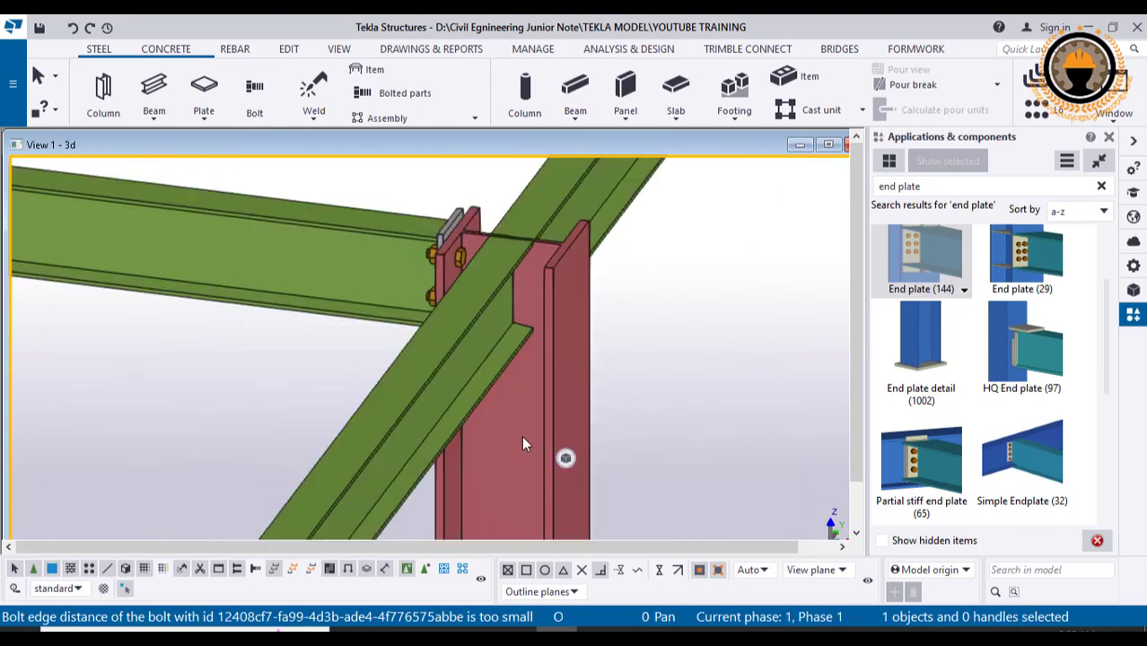
scroll(601, 321, "down", 4)
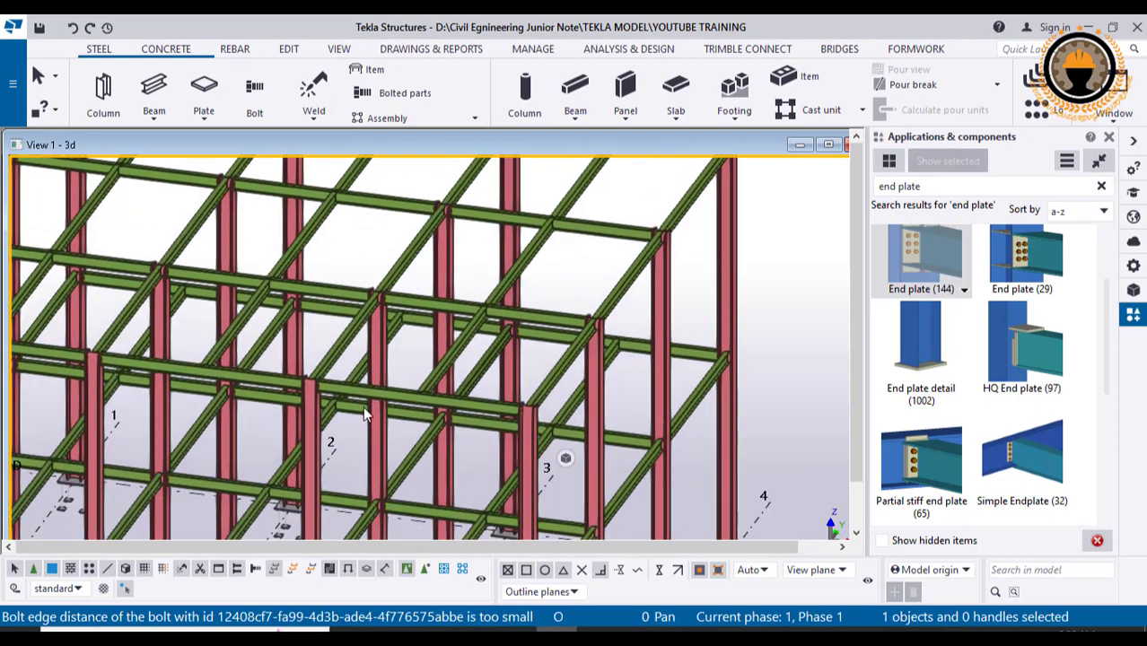
scroll(314, 377, "up", 6)
scroll(321, 350, "up", 6)
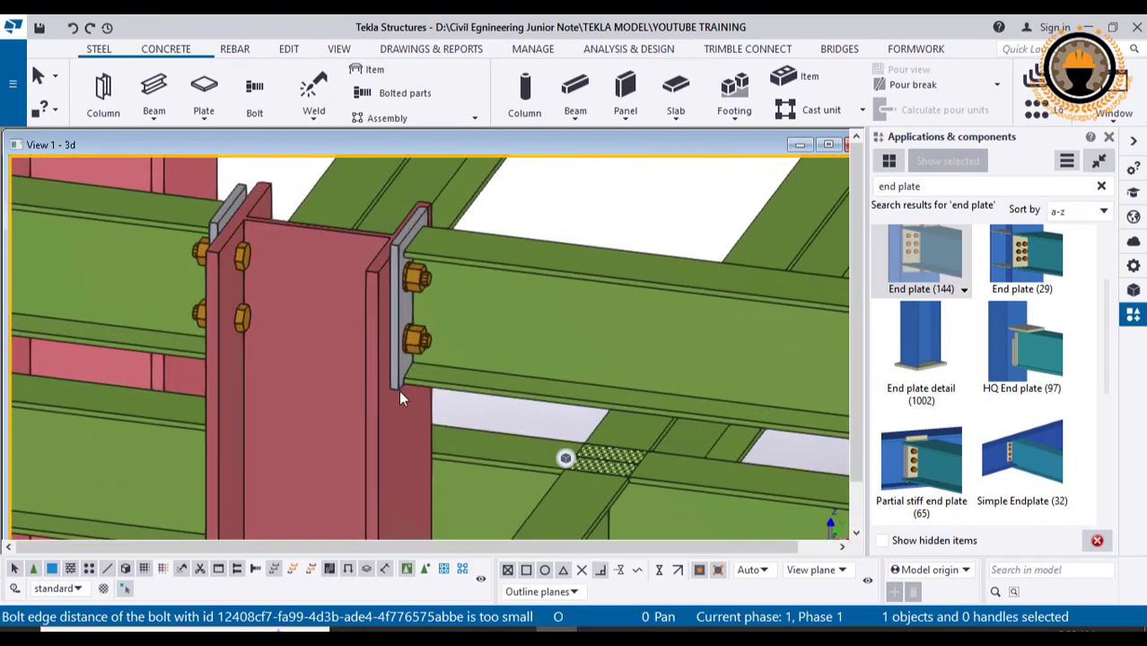
scroll(579, 452, "down", 10)
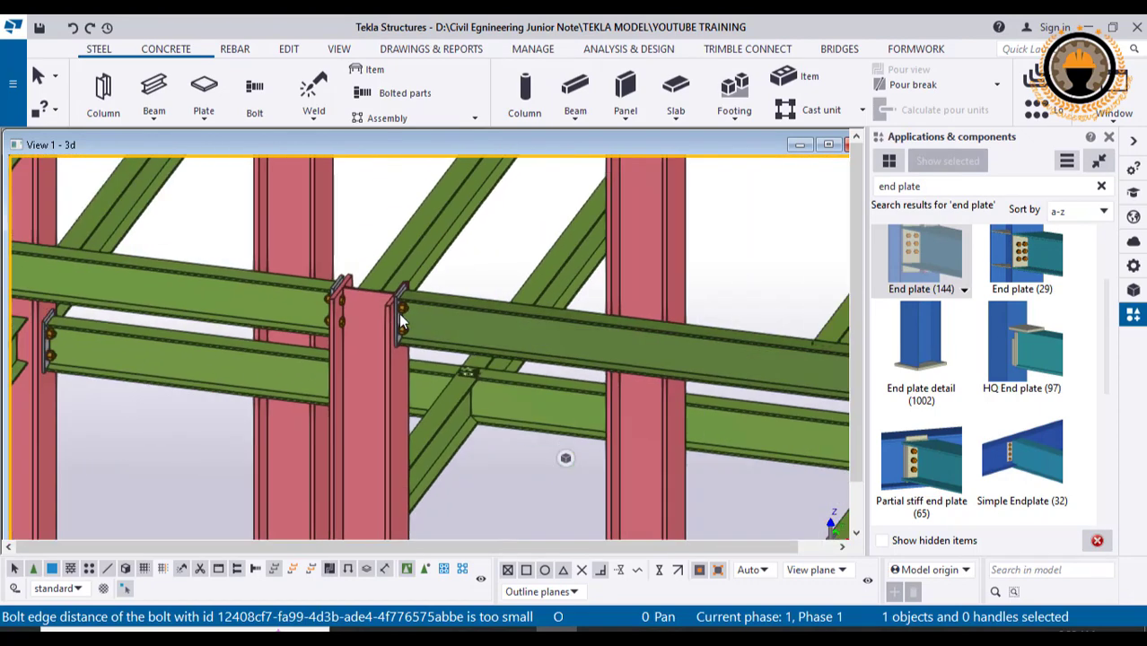
scroll(516, 264, "up", 8)
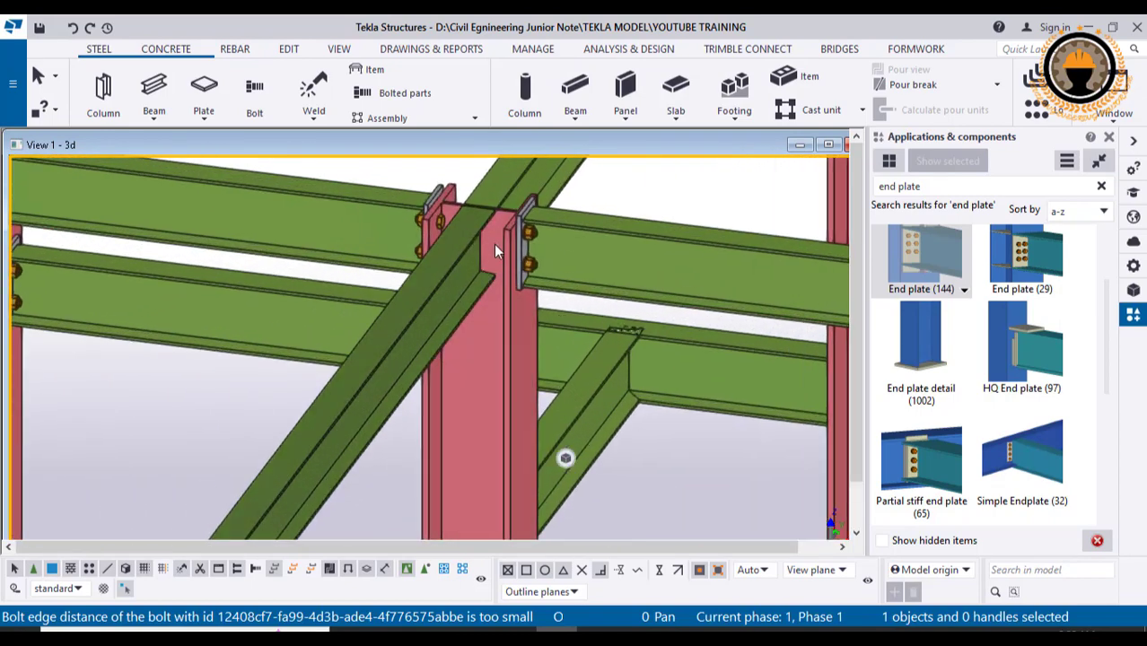
scroll(427, 302, "down", 8)
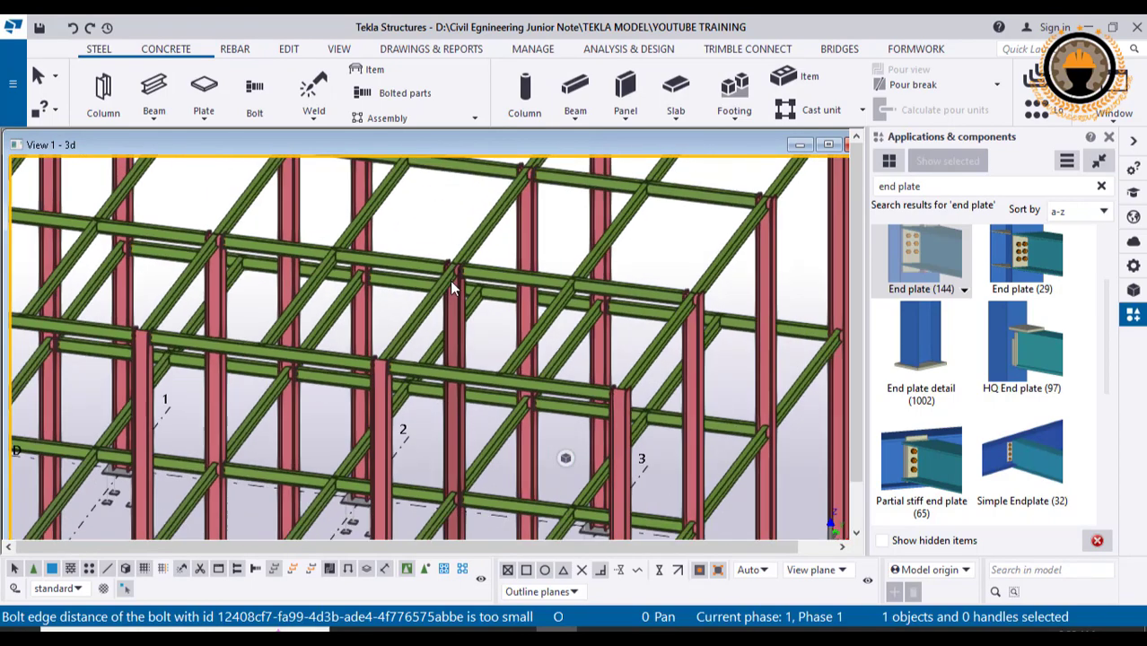
scroll(451, 287, "down", 4)
scroll(556, 305, "up", 6)
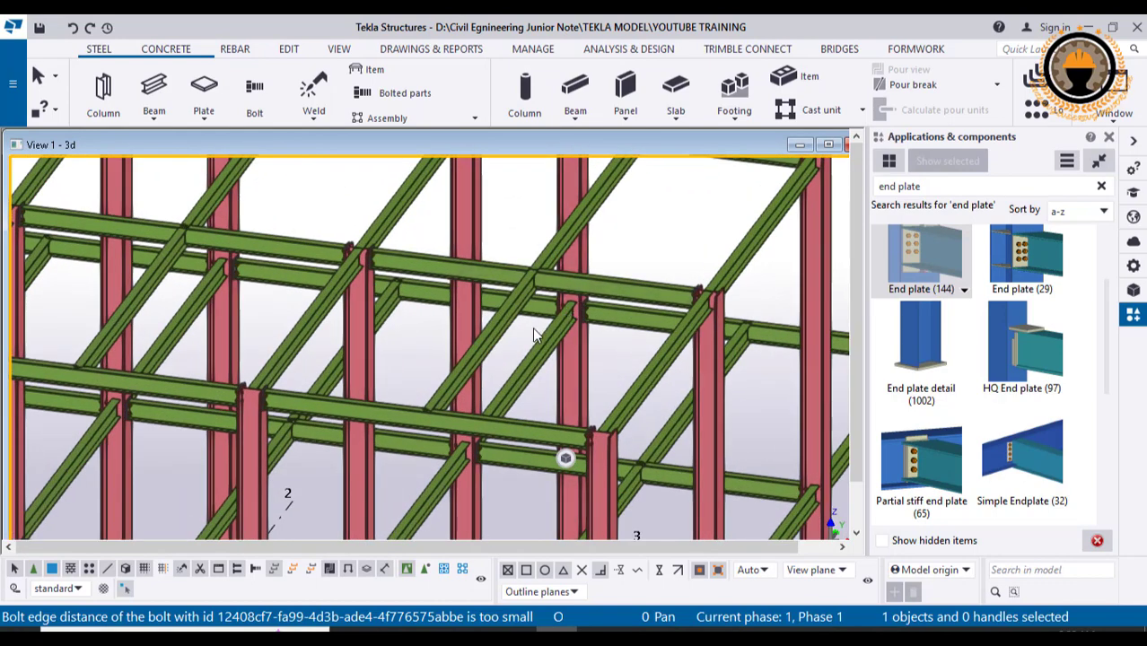
scroll(534, 334, "down", 8)
middle_click_drag(626, 453, 563, 415)
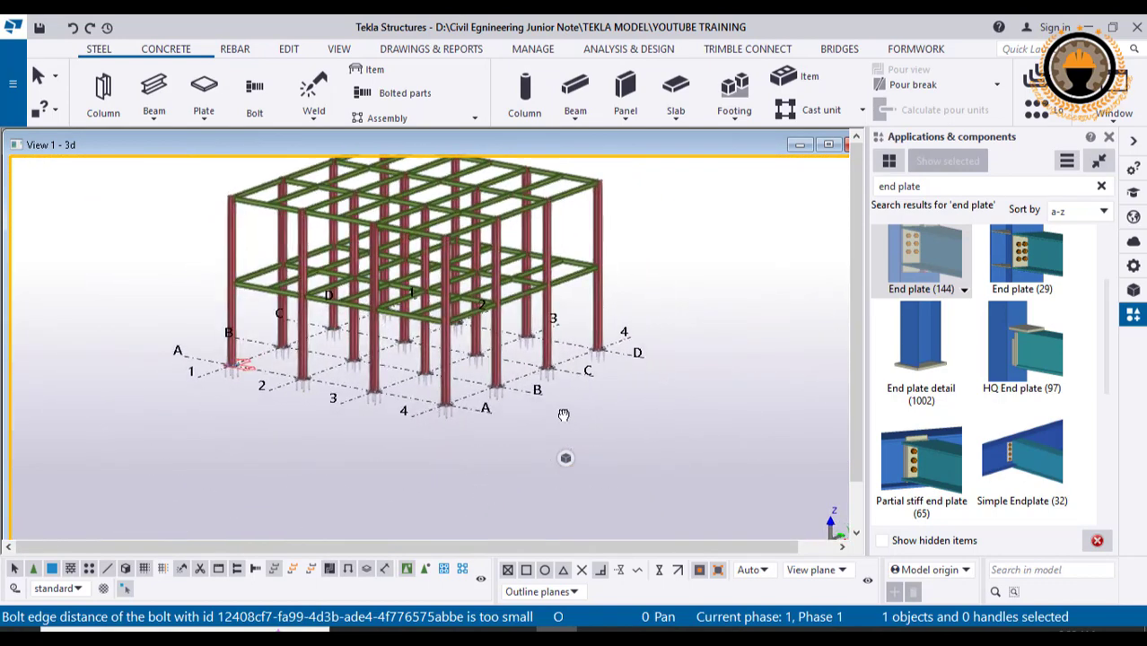
- Examine the bolted end plates at the lower-level beam-to-column joints, finishing with an overview of the complete frame
scroll(564, 414, "up", 6)
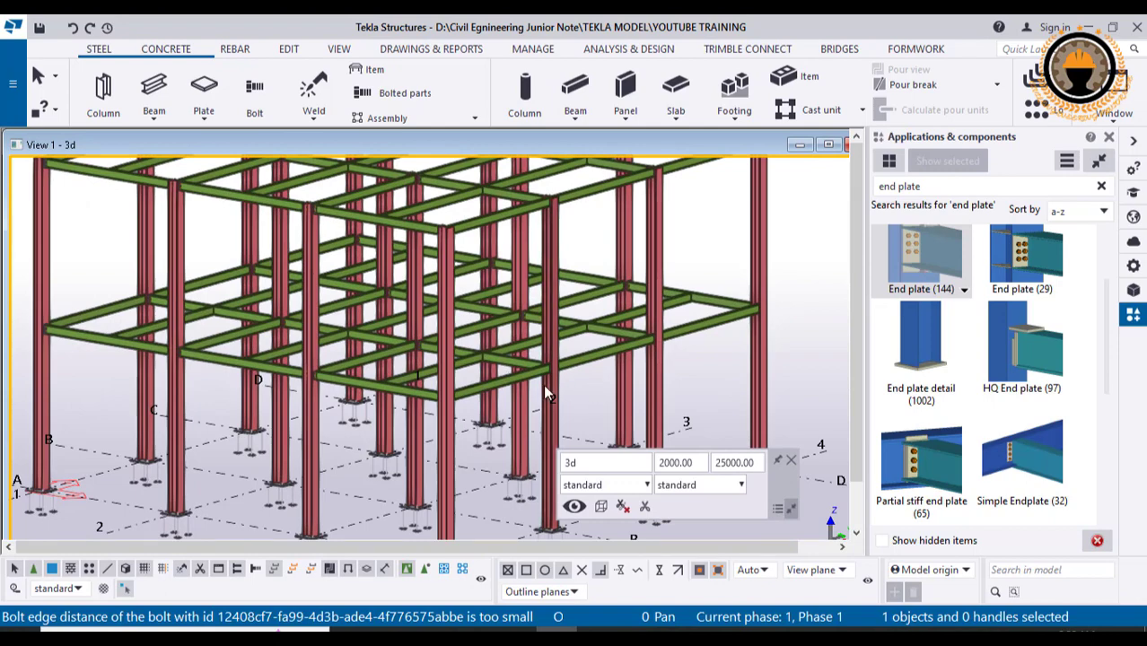
scroll(468, 414, "up", 8)
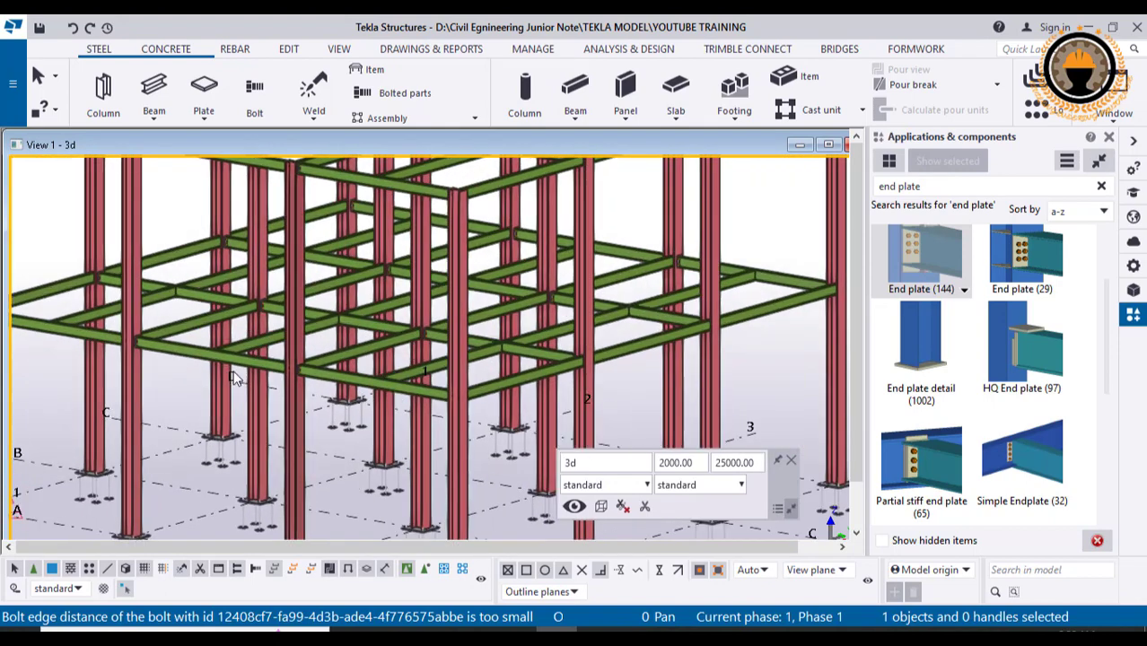
scroll(417, 416, "up", 5)
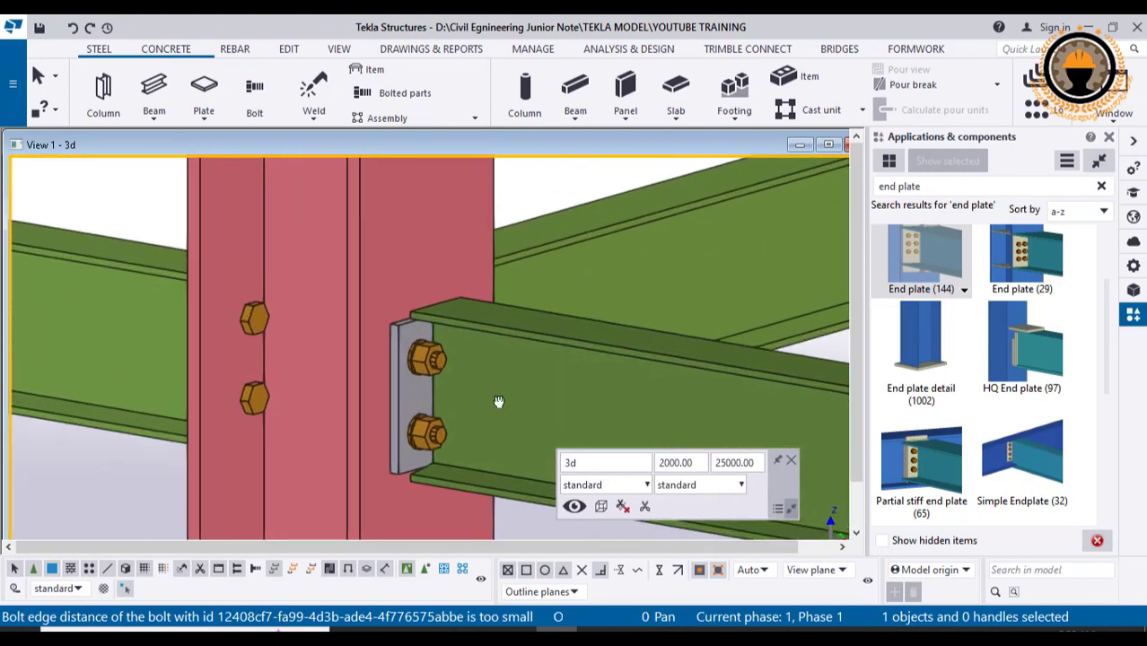
scroll(369, 310, "down", 8)
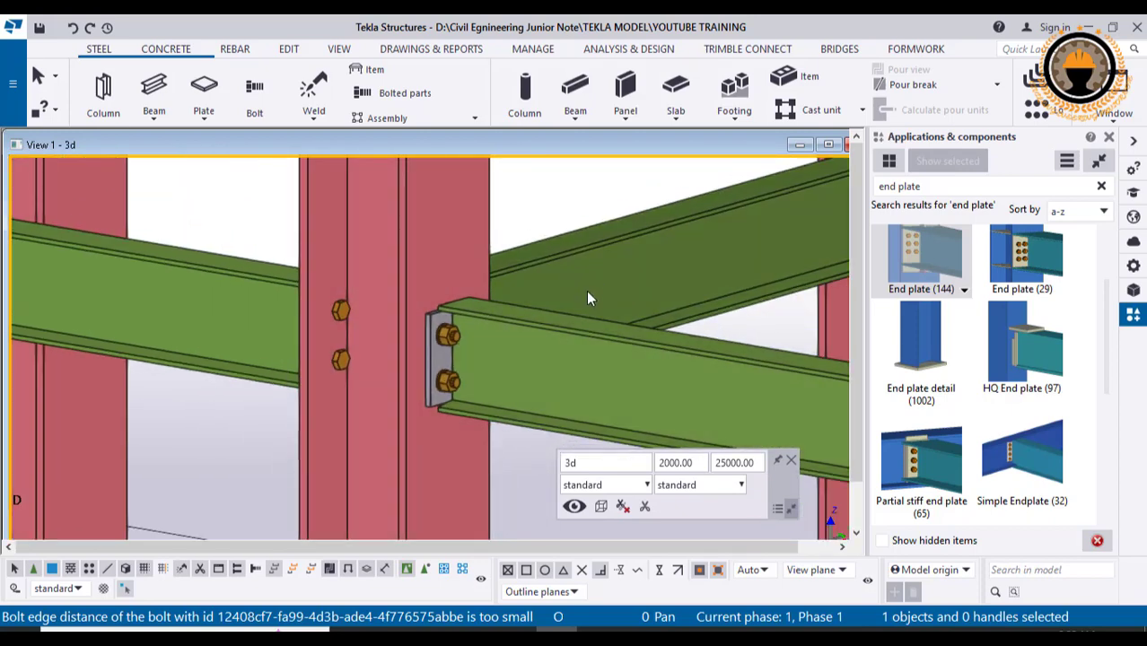
scroll(588, 299, "down", 8)
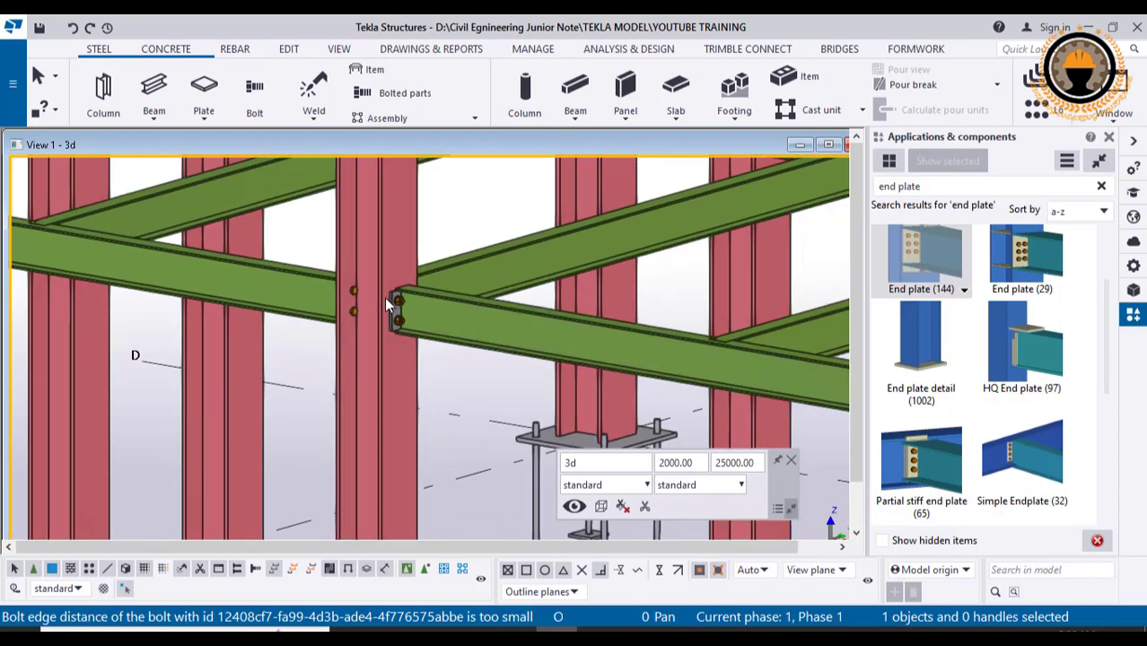
scroll(385, 305, "down", 5)
scroll(203, 345, "up", 4)
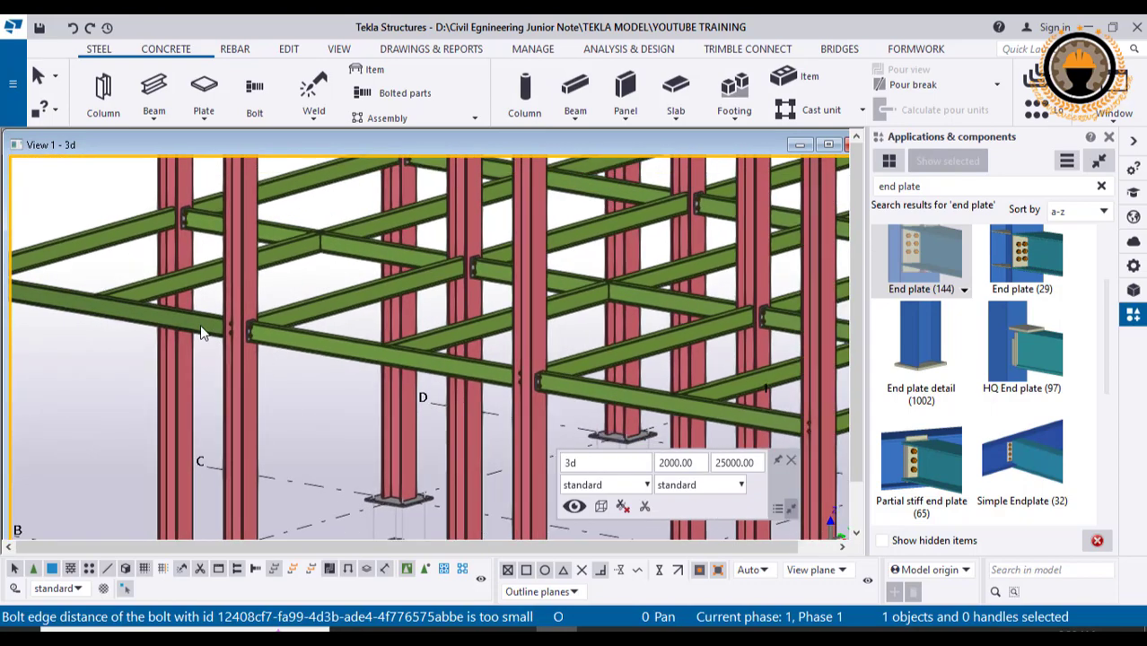
scroll(203, 332, "down", 5)
scroll(492, 416, "down", 2)
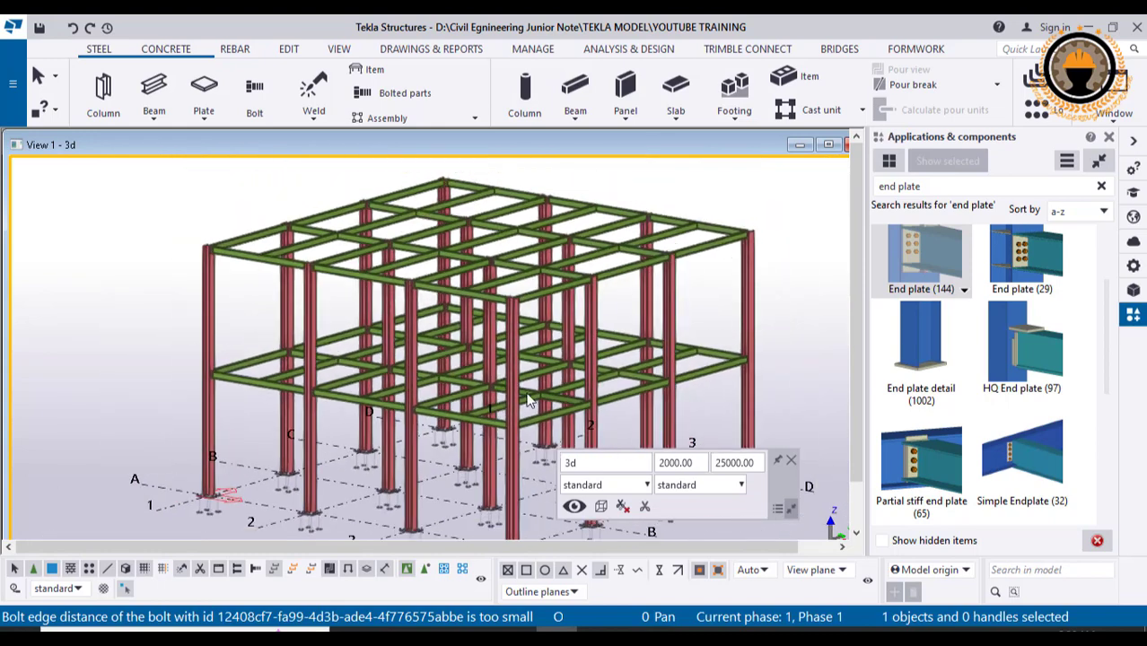
middle_click_drag(527, 394, 524, 393)
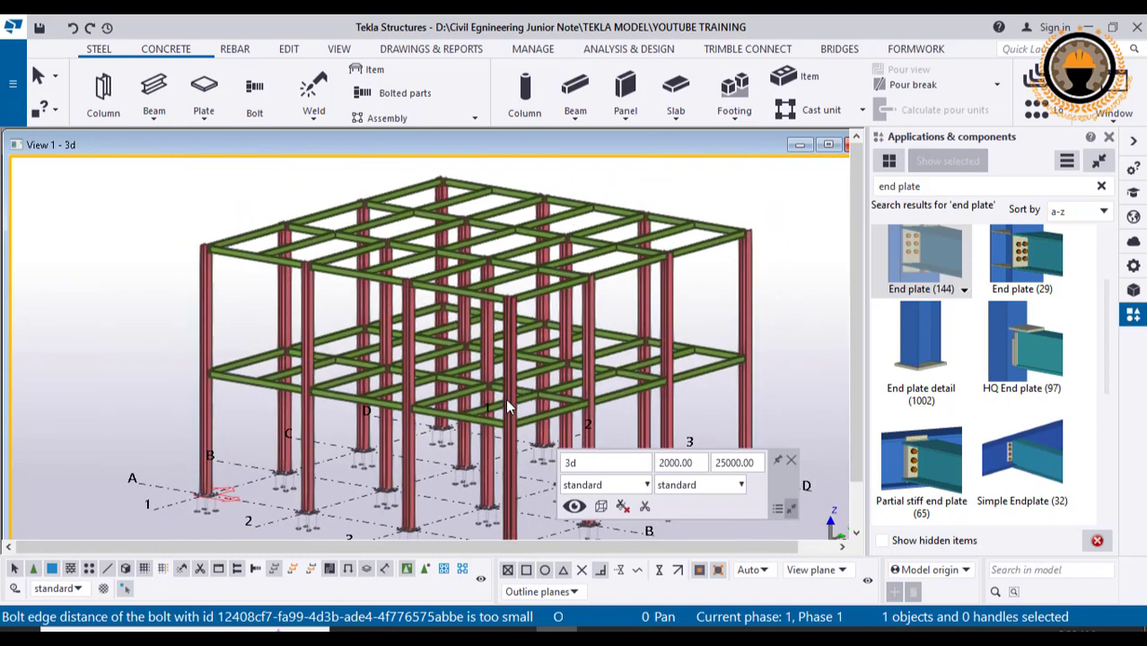